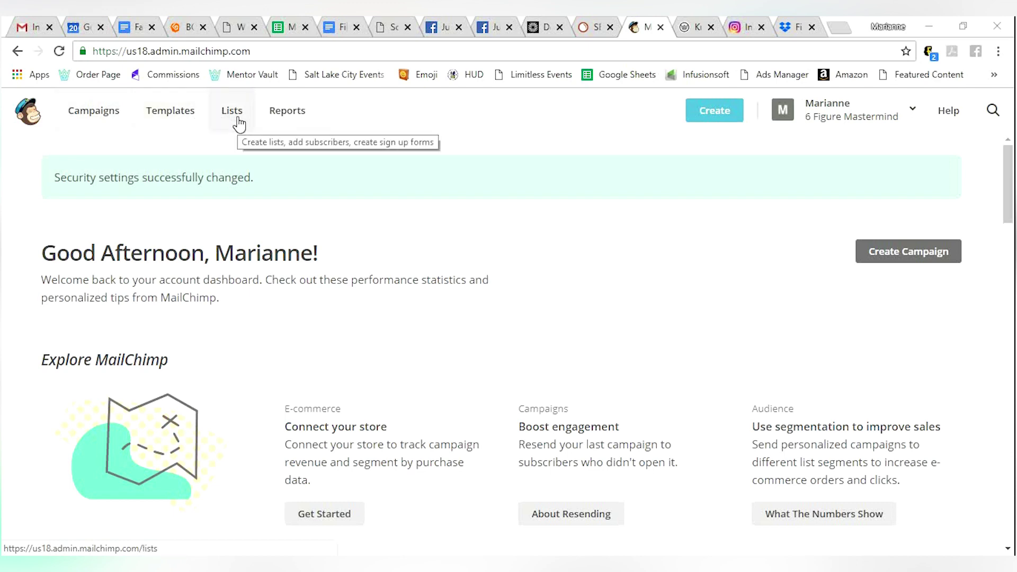
# Go to the Lists page showing the Sales Rep Team and 6 Figure Mastermind audiences.
pyautogui.click(238, 120)
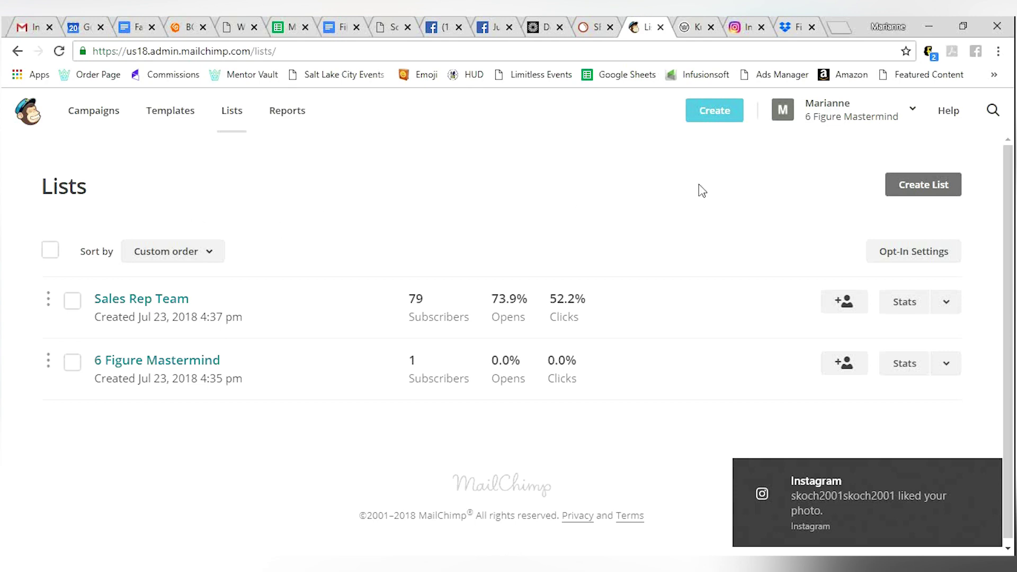
# Start a new list and name it 'Blog Opt In'.
pyautogui.click(921, 194)
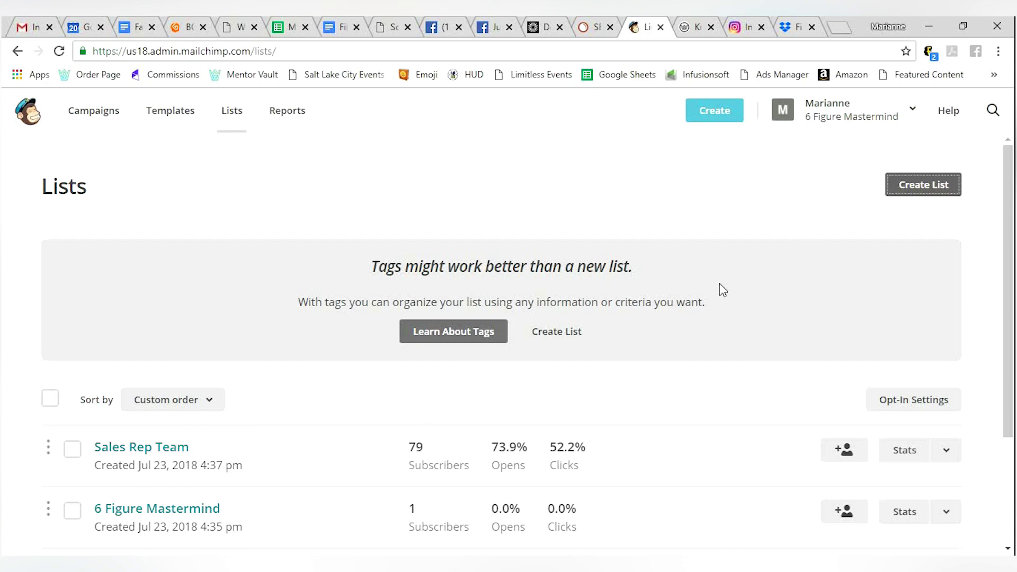
pyautogui.click(573, 332)
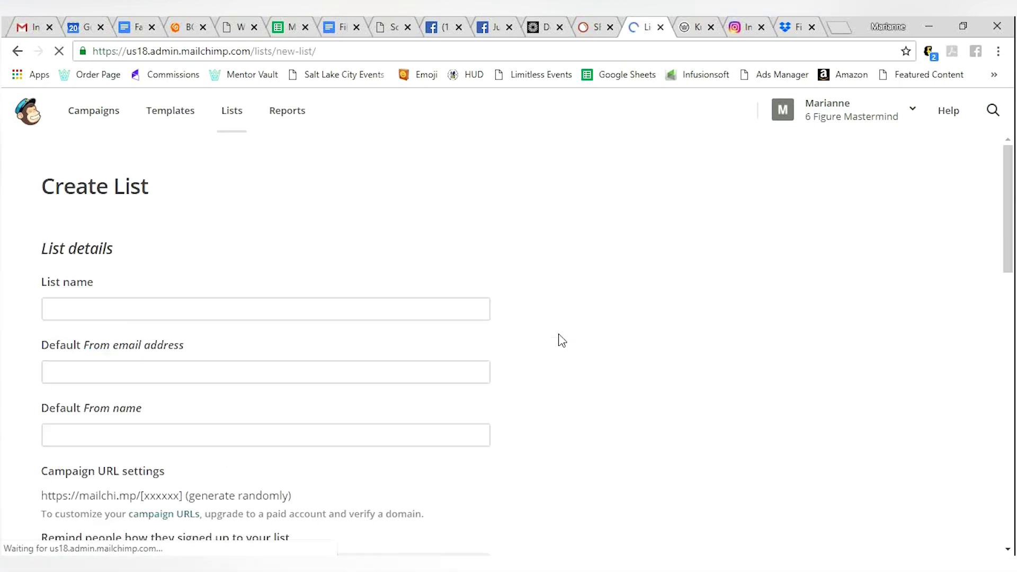
pyautogui.click(424, 306)
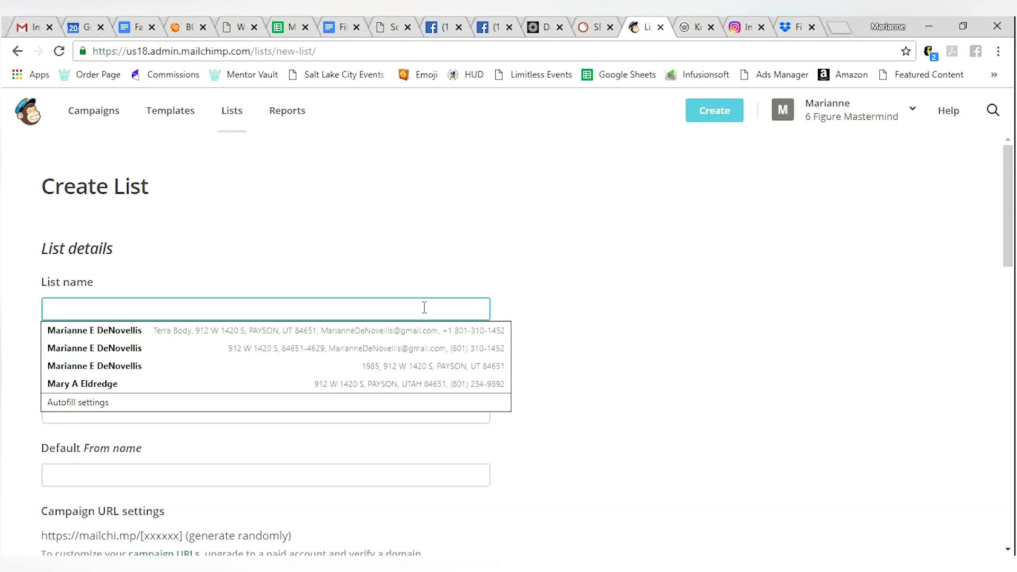
pyautogui.write('Blog Opt In')
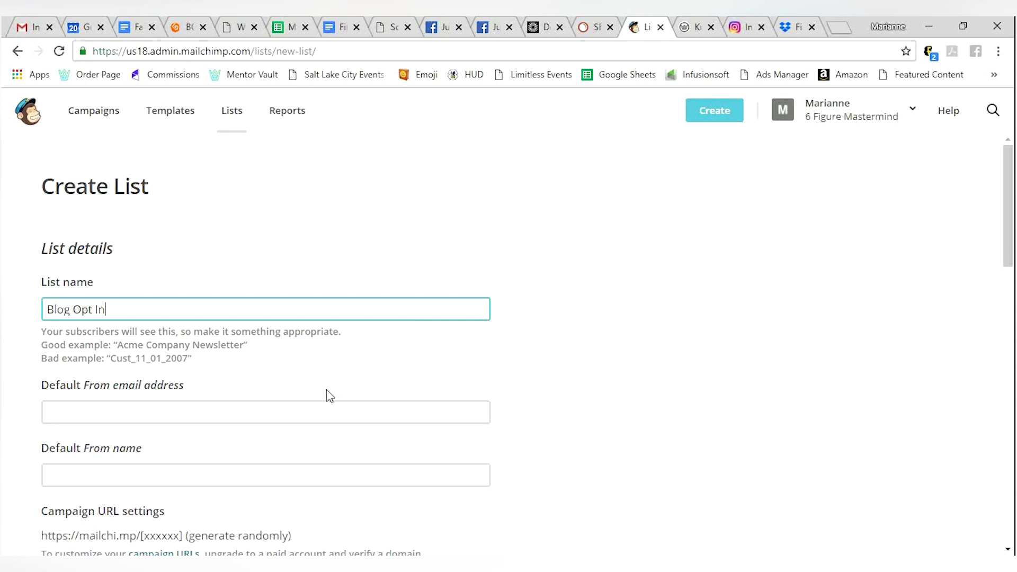
# Fill in the list's default sender e-mail address and from name.
pyautogui.click(322, 408)
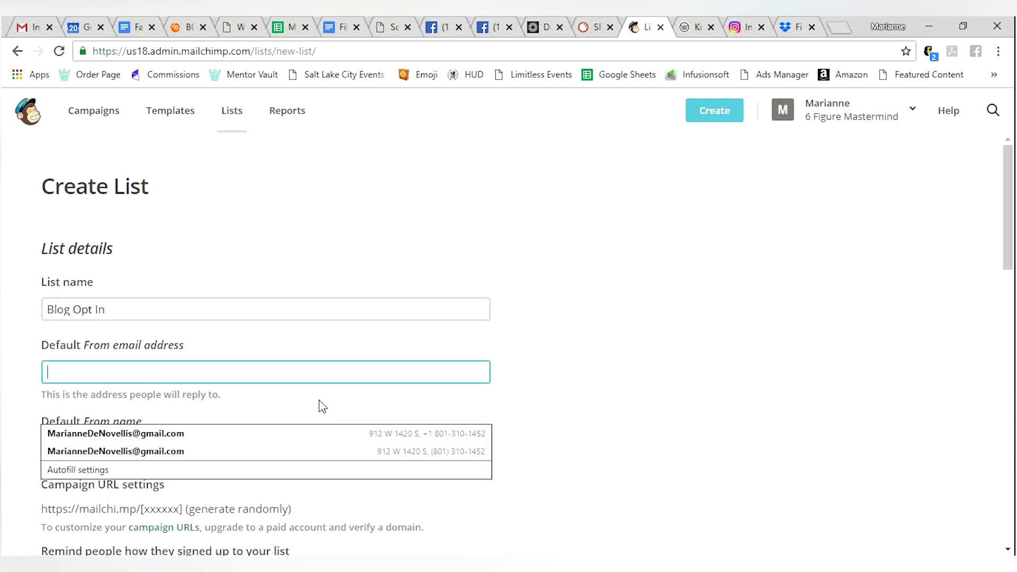
pyautogui.click(584, 334)
pyautogui.click(450, 374)
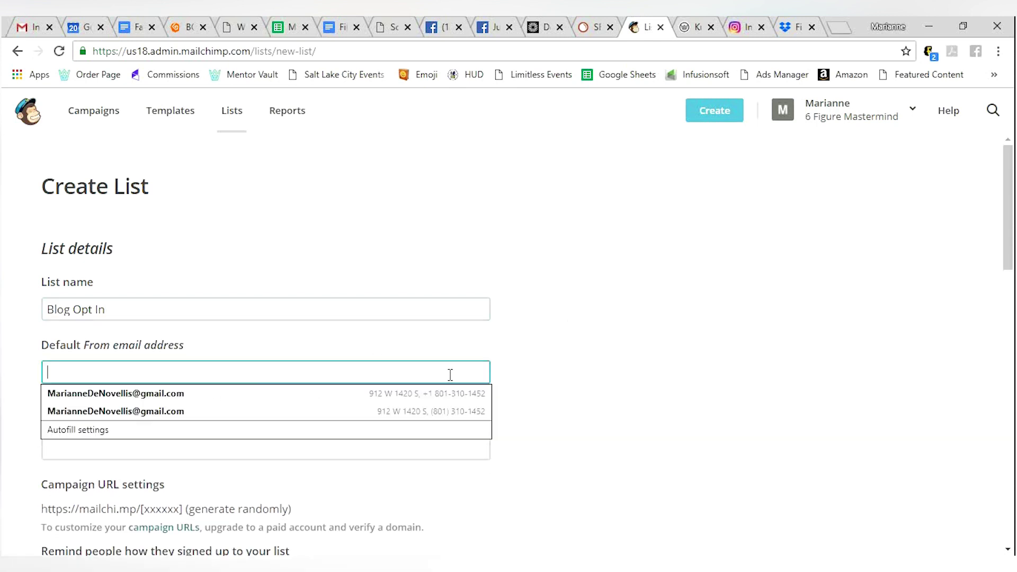
pyautogui.write('^')
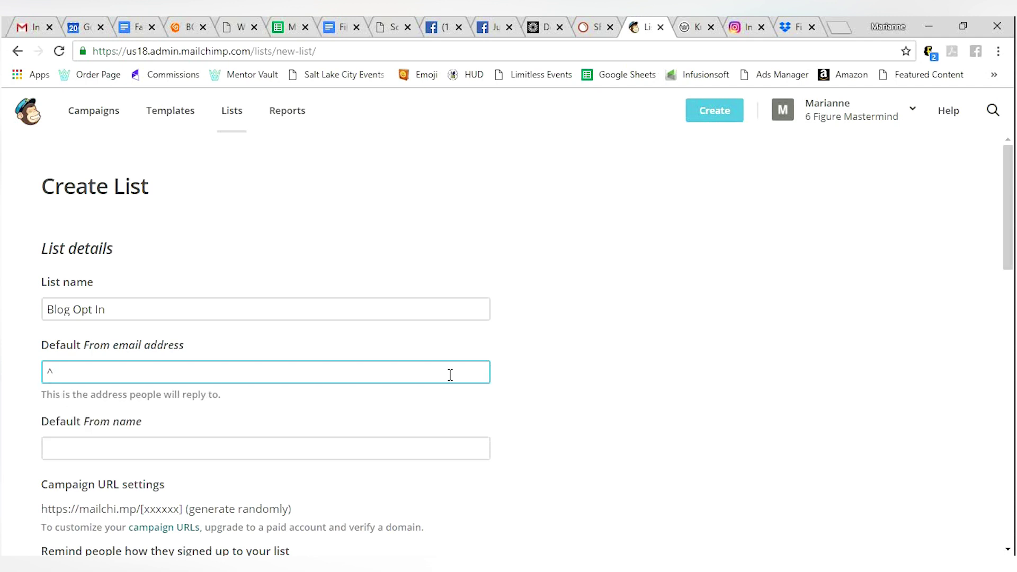
pyautogui.write('Figure')
pyautogui.press('BackSpace')
pyautogui.press('BackSpace')
pyautogui.press('BackSpace')
pyautogui.write('u')
pyautogui.press('Tab')
pyautogui.write('Marianne')
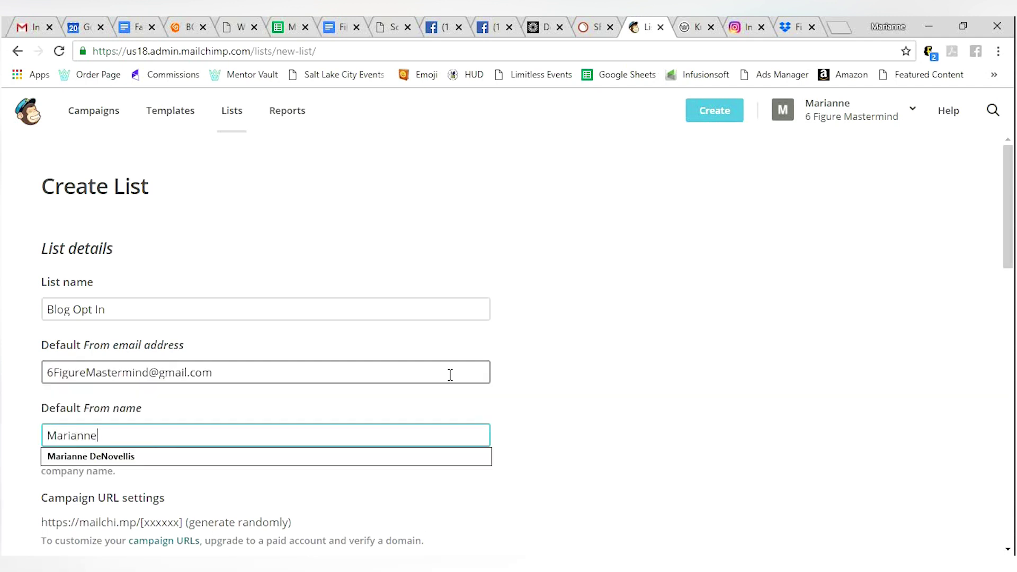
pyautogui.press('Down')
pyautogui.press('Return')
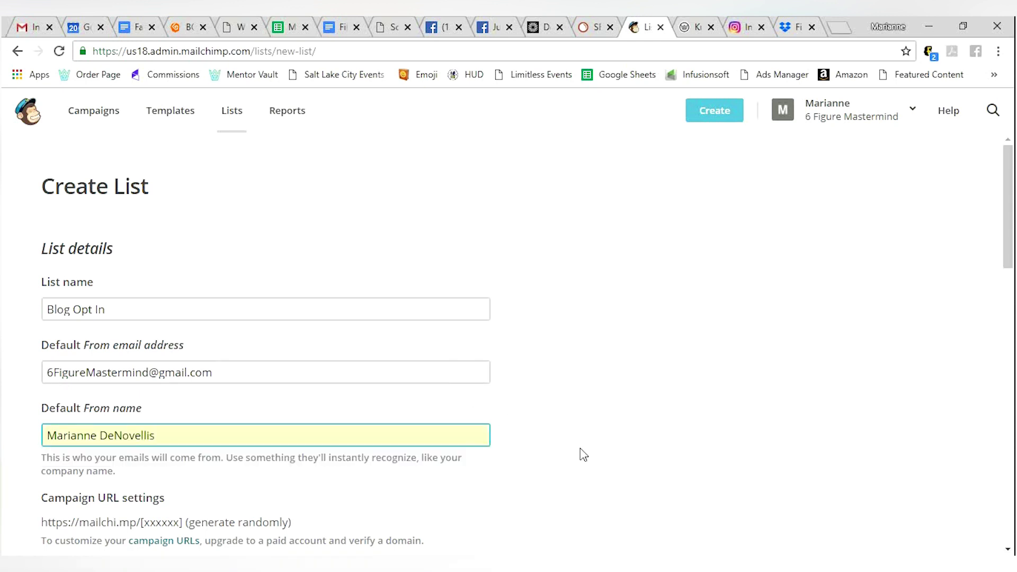
pyautogui.scroll(-2, 581, 453)
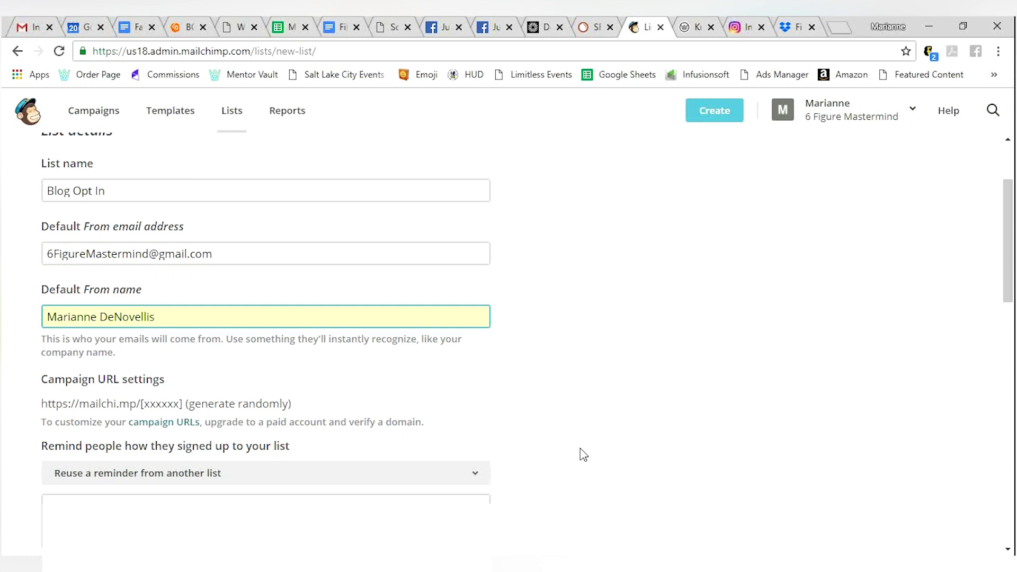
pyautogui.scroll(-2, 433, 422)
# Add the reminder 'Thanks for subscribing on our blog!', save the list, and dismiss the tags intro.
pyautogui.click(434, 423)
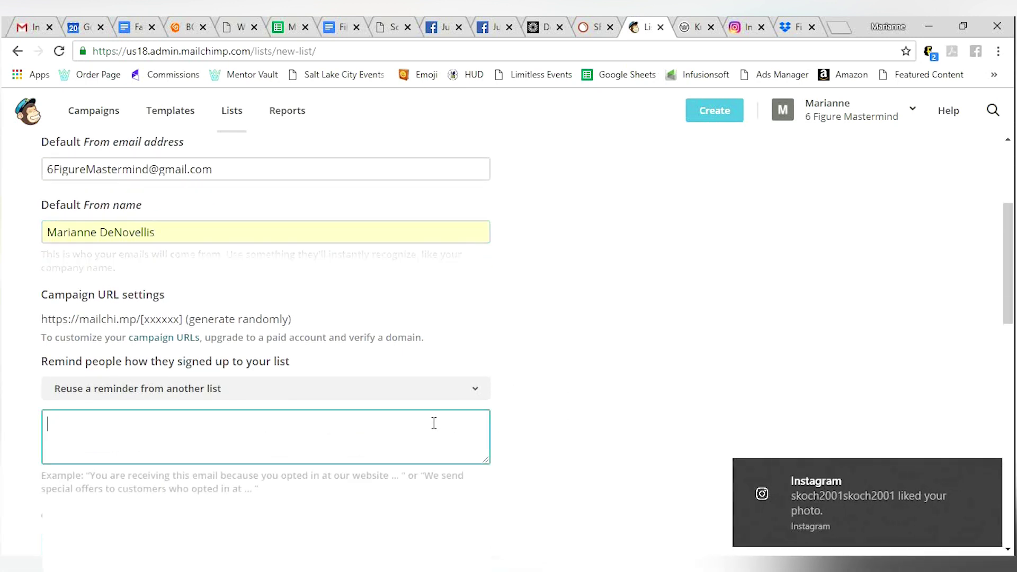
pyautogui.write('Tha')
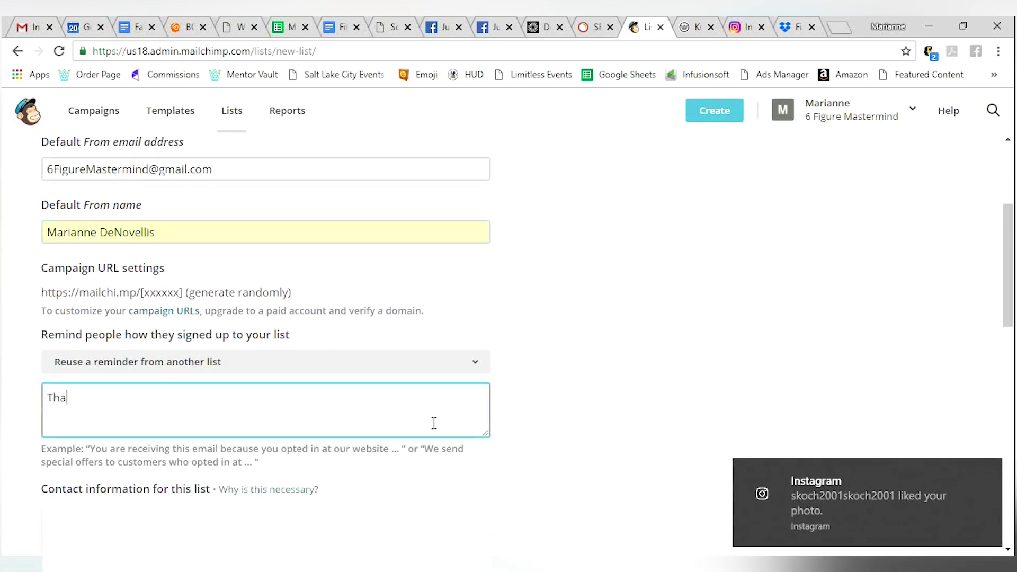
pyautogui.write('nks for subscribing on our blog!')
pyautogui.scroll(-7, 138, 397)
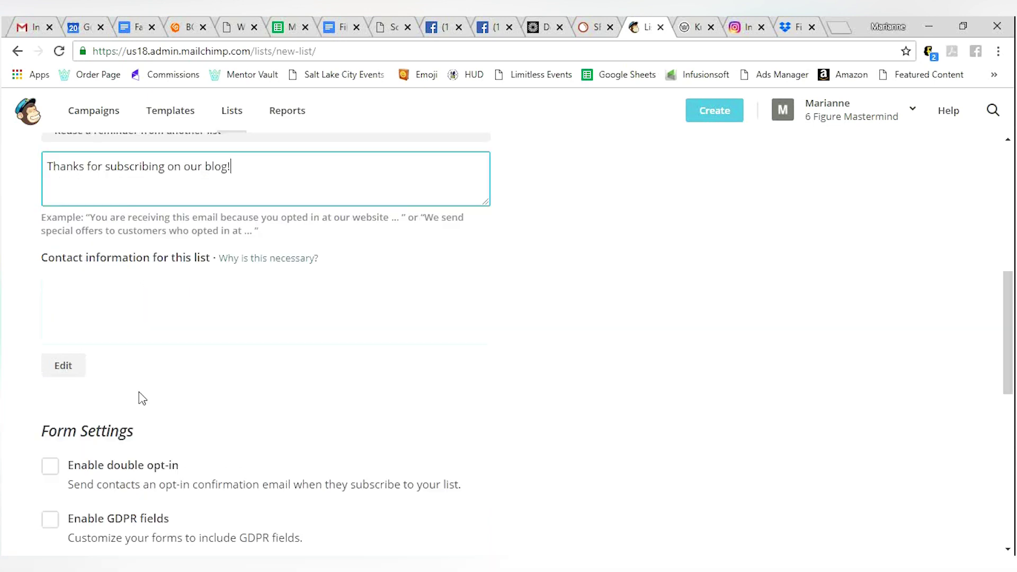
pyautogui.scroll(-3, 142, 398)
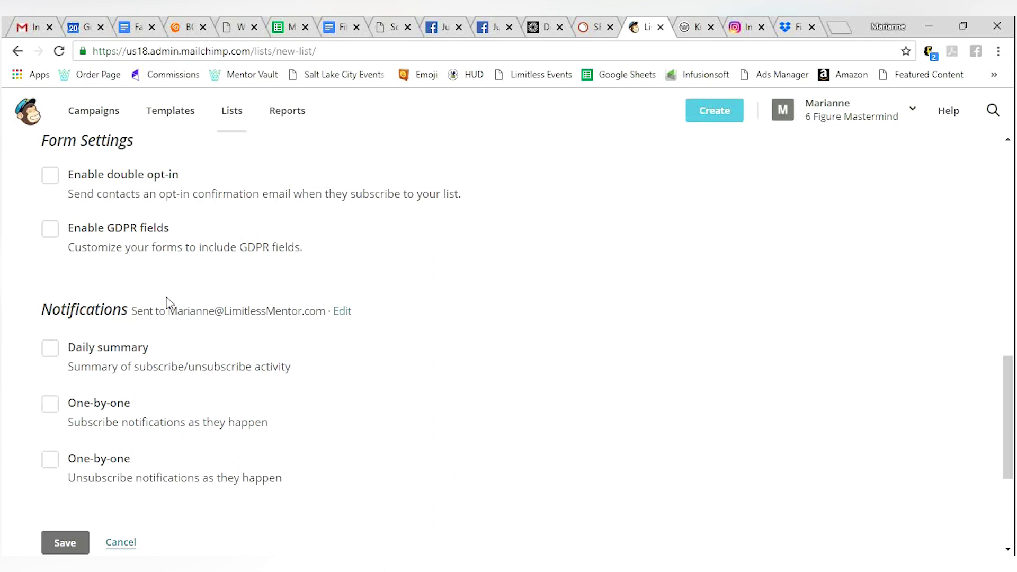
pyautogui.scroll(-2, 188, 332)
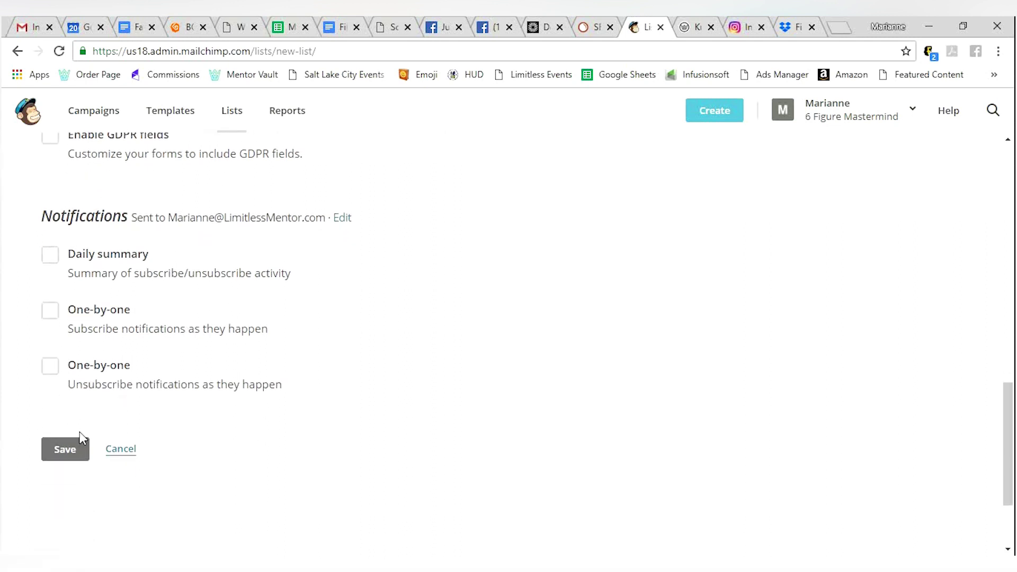
pyautogui.click(73, 451)
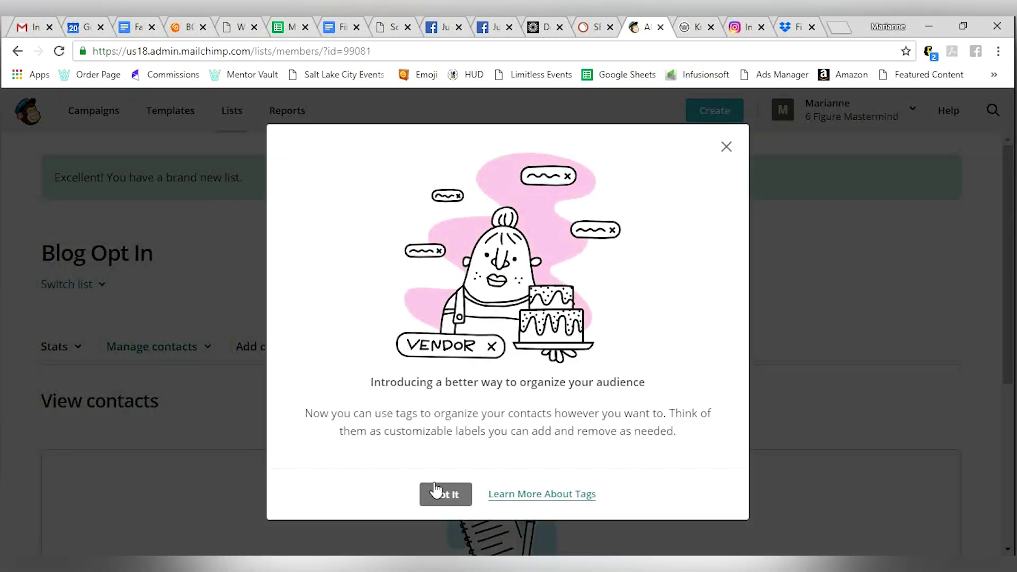
pyautogui.click(435, 490)
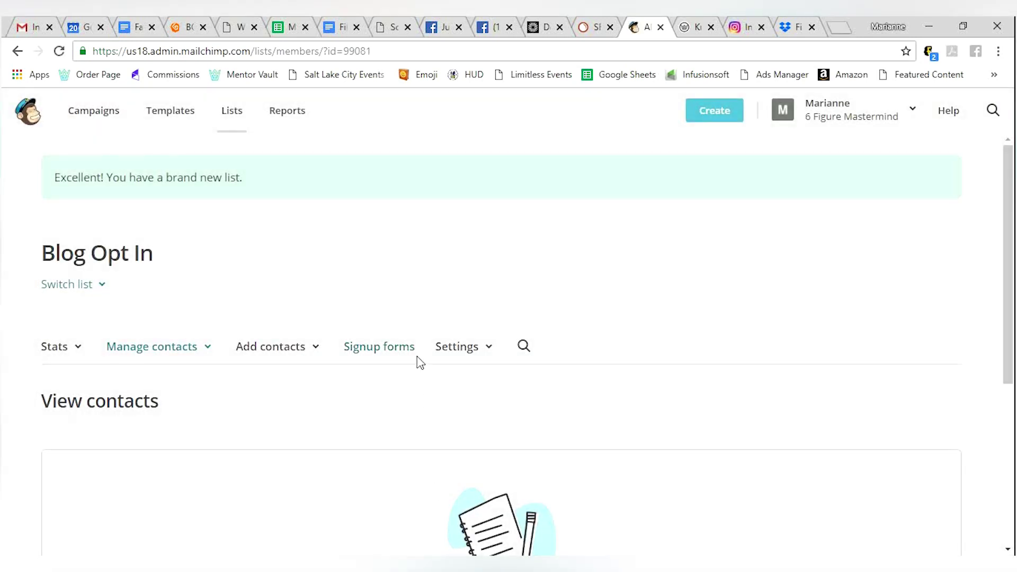
# Open the Add contacts options and go to the Blog Opt In list's Signup forms.
pyautogui.scroll(-3, 417, 362)
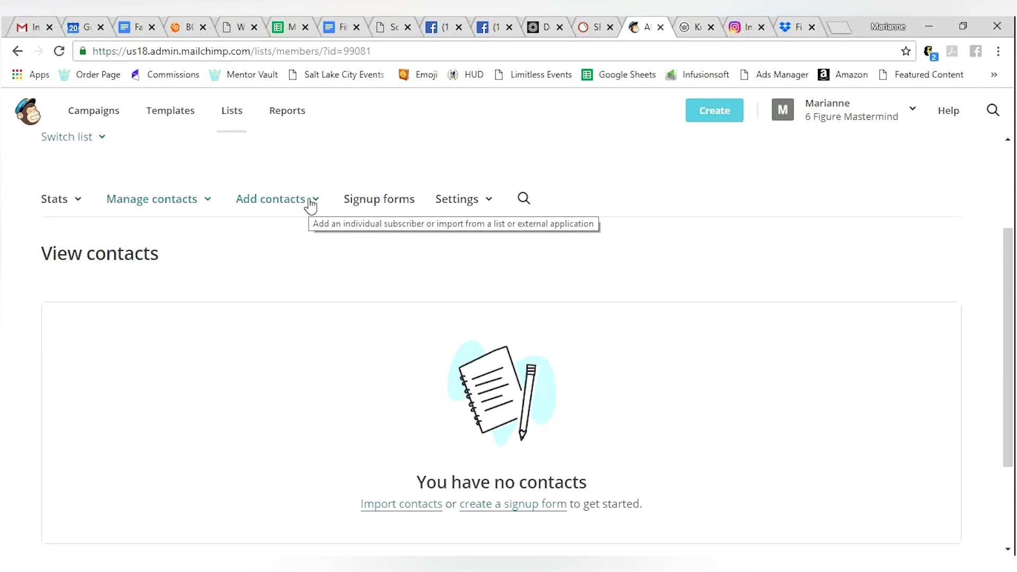
pyautogui.click(311, 204)
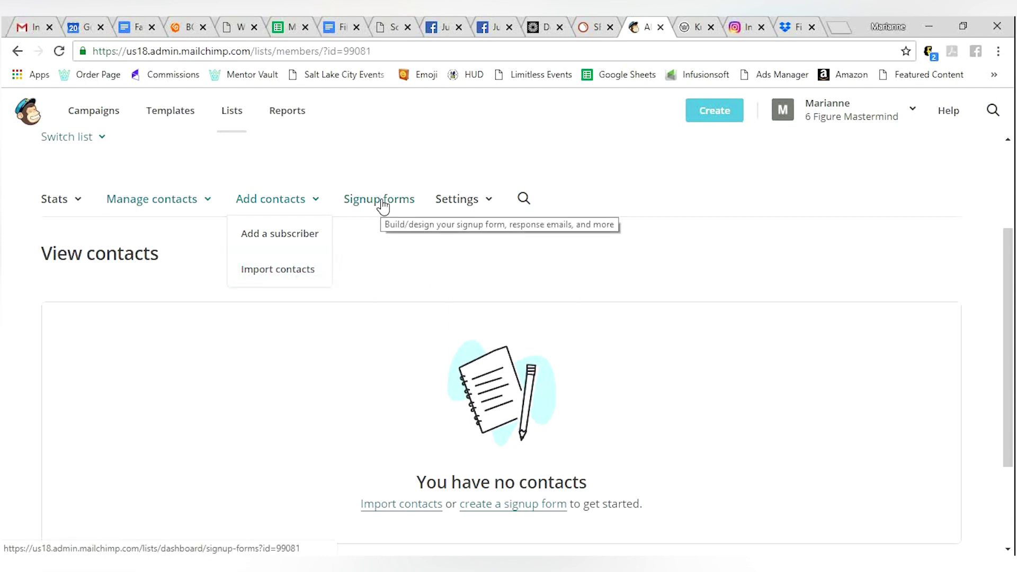
pyautogui.click(383, 204)
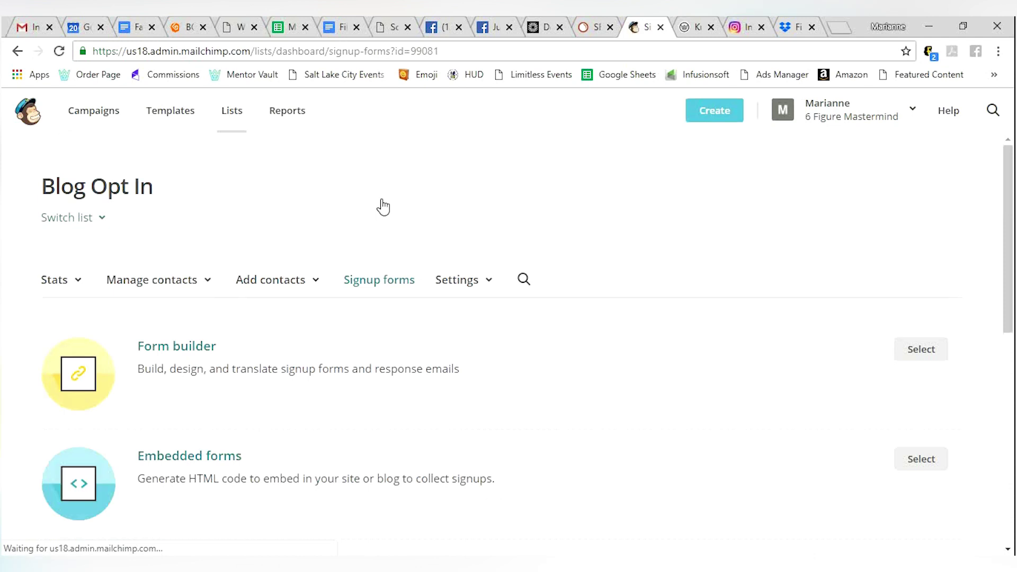
pyautogui.scroll(-3, 631, 247)
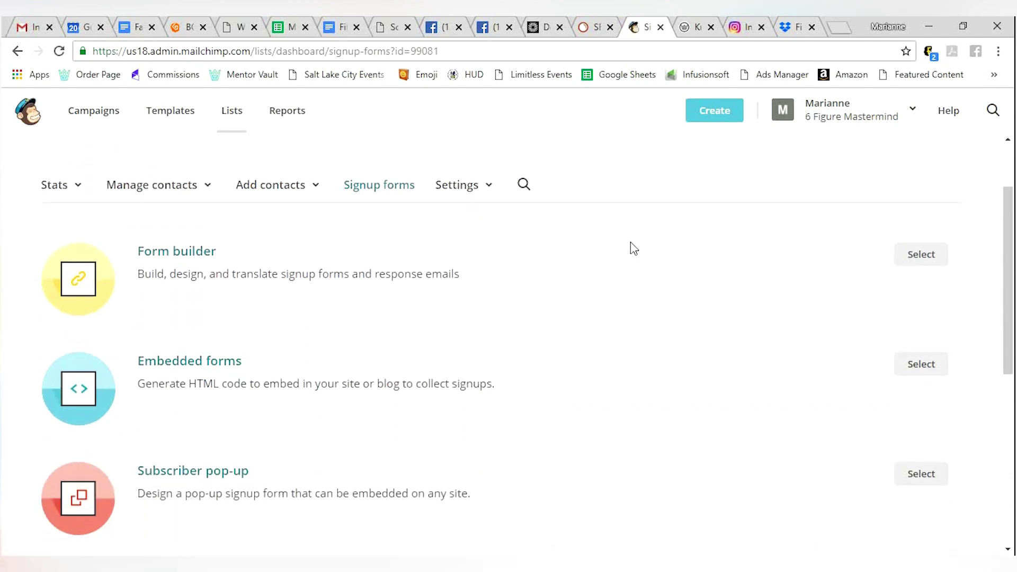
pyautogui.scroll(-3, 634, 248)
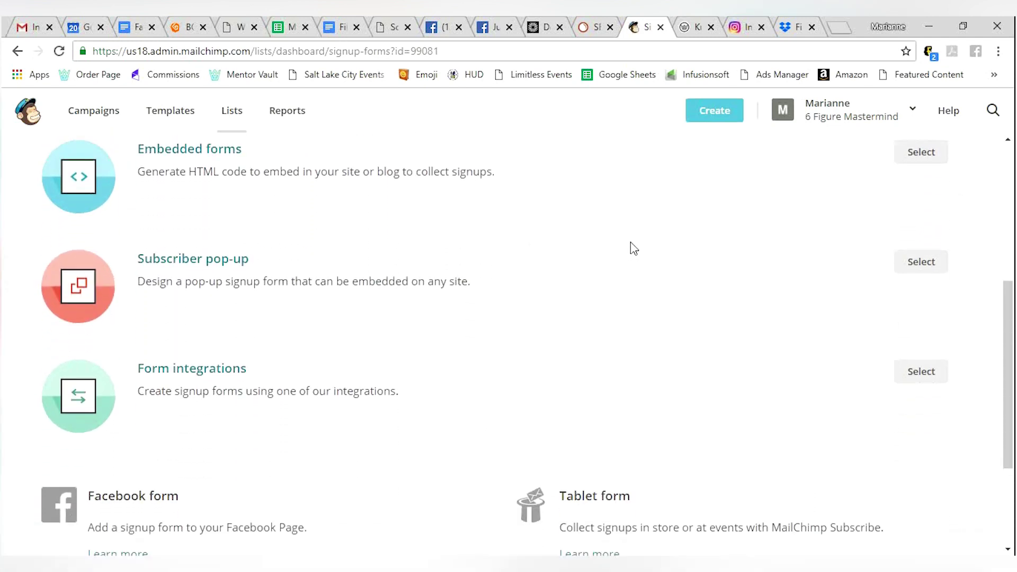
pyautogui.scroll(3, 633, 248)
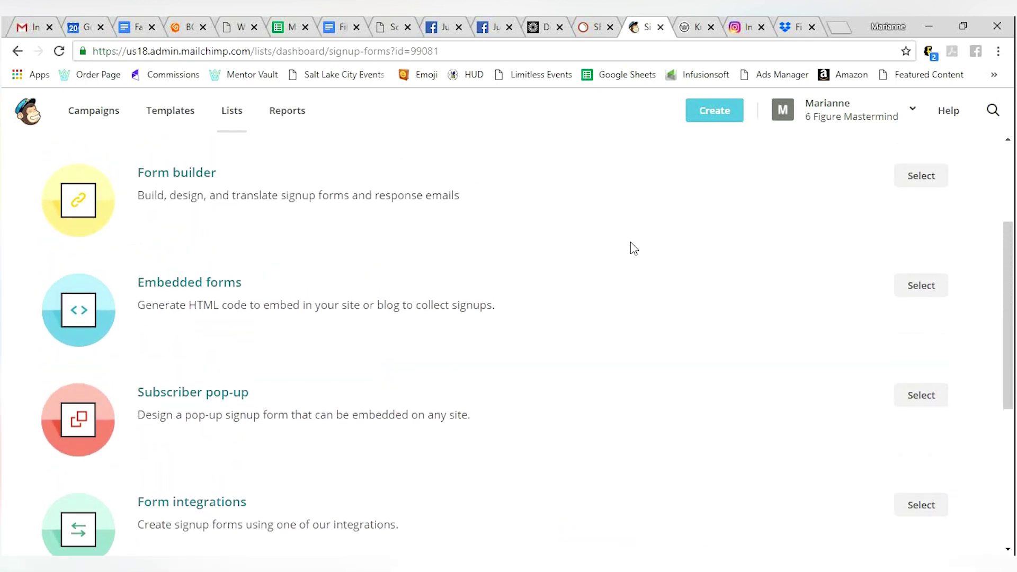
pyautogui.scroll(1, 632, 247)
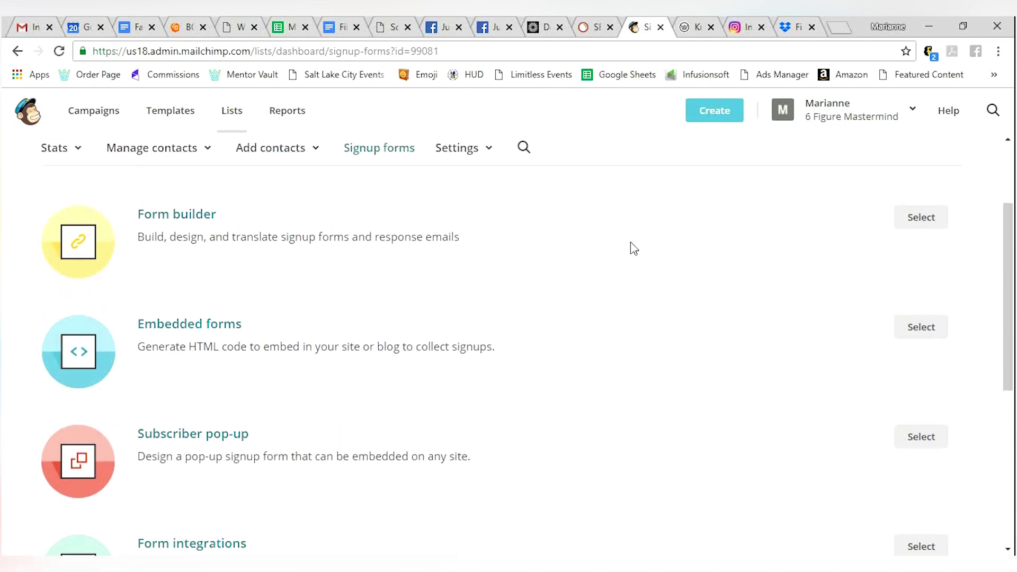
pyautogui.click(181, 216)
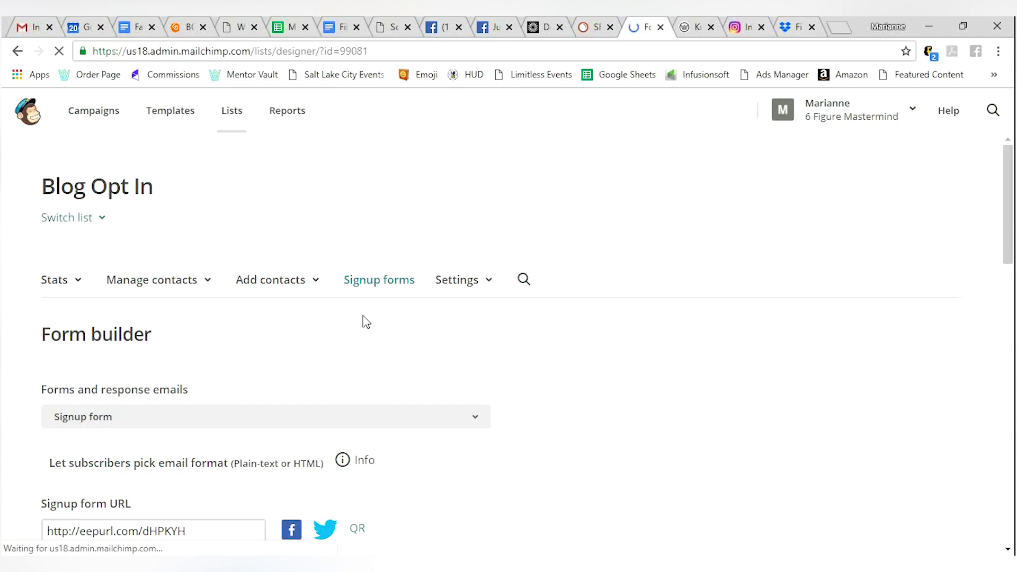
pyautogui.scroll(-2, 317, 323)
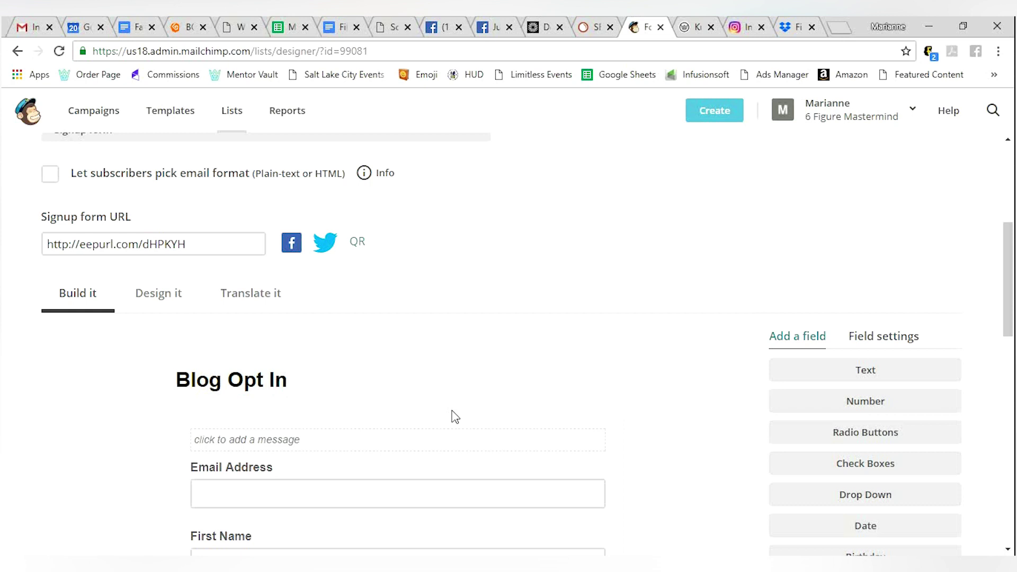
pyautogui.scroll(-4, 455, 417)
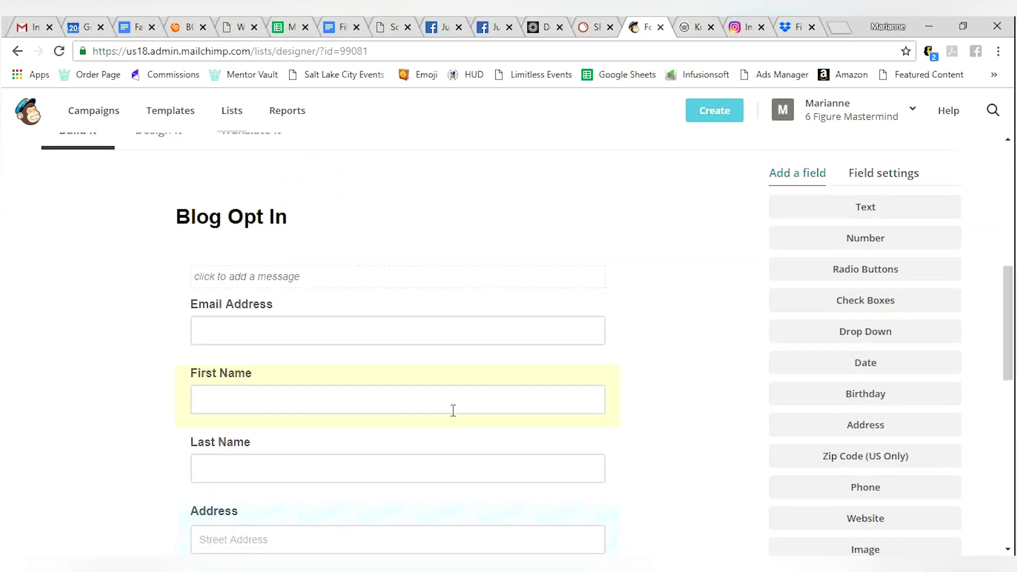
pyautogui.scroll(-1, 454, 413)
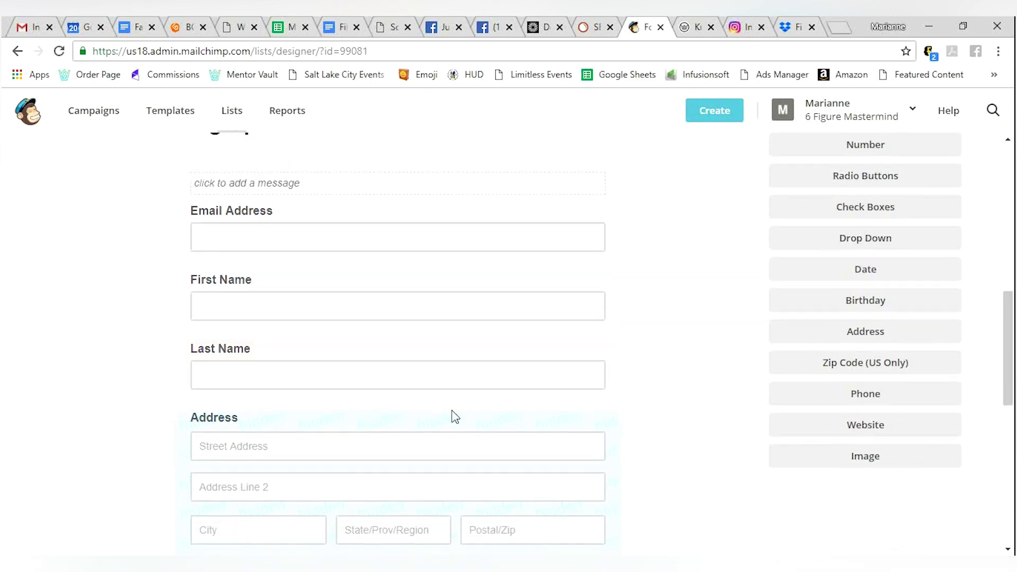
pyautogui.scroll(2, 454, 415)
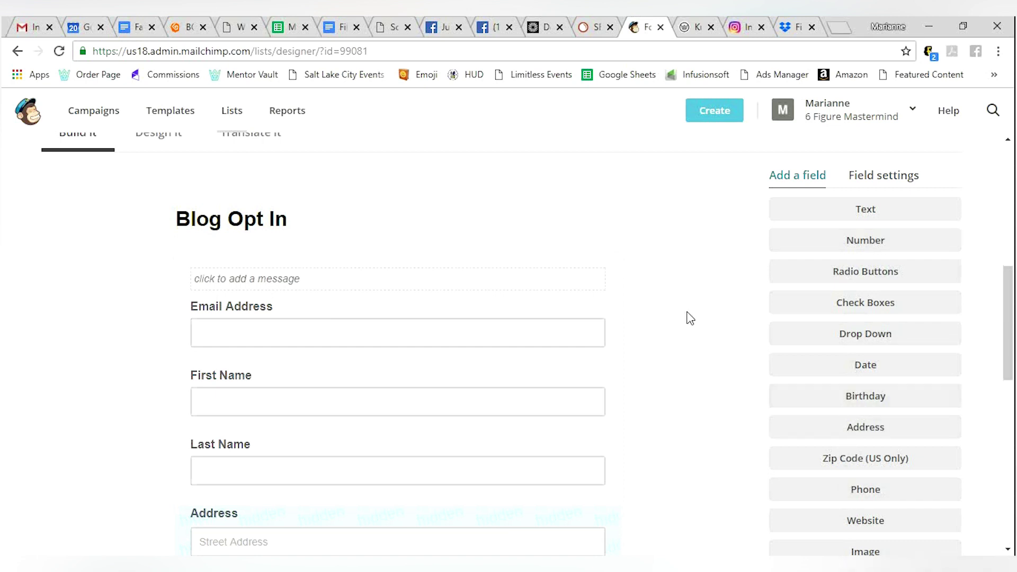
pyautogui.scroll(2, 689, 318)
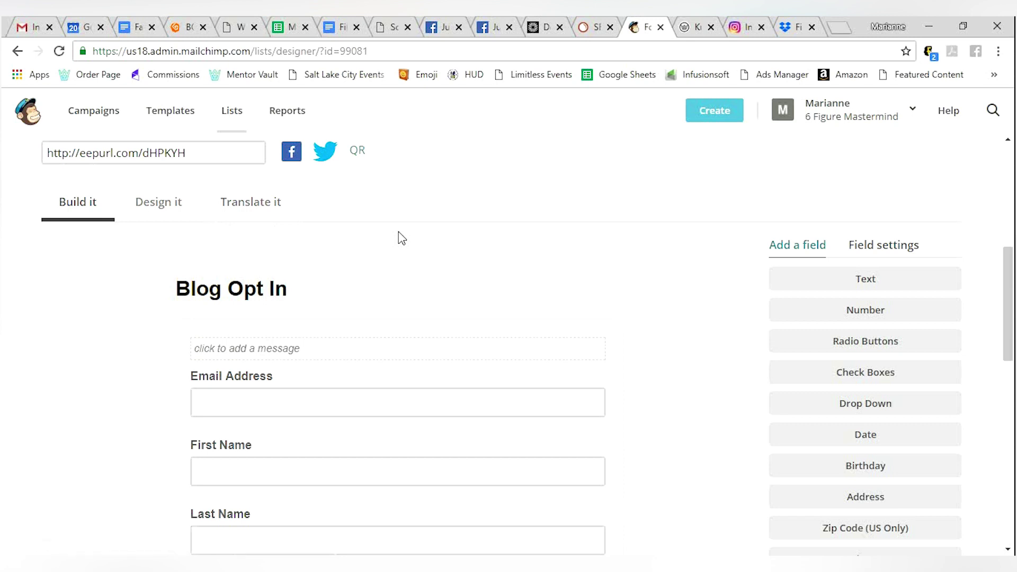
pyautogui.scroll(2, 400, 238)
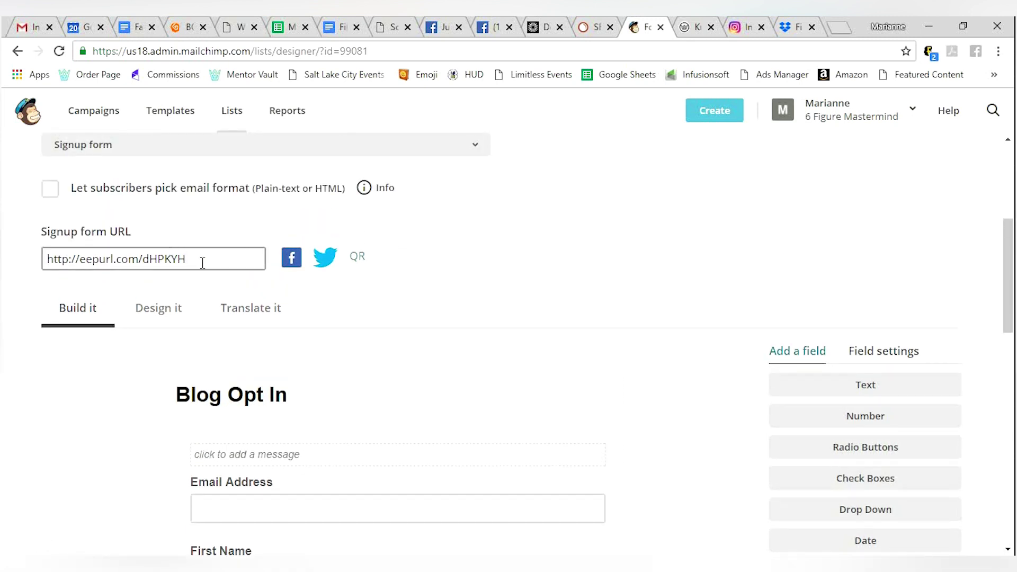
pyautogui.scroll(-2, 324, 368)
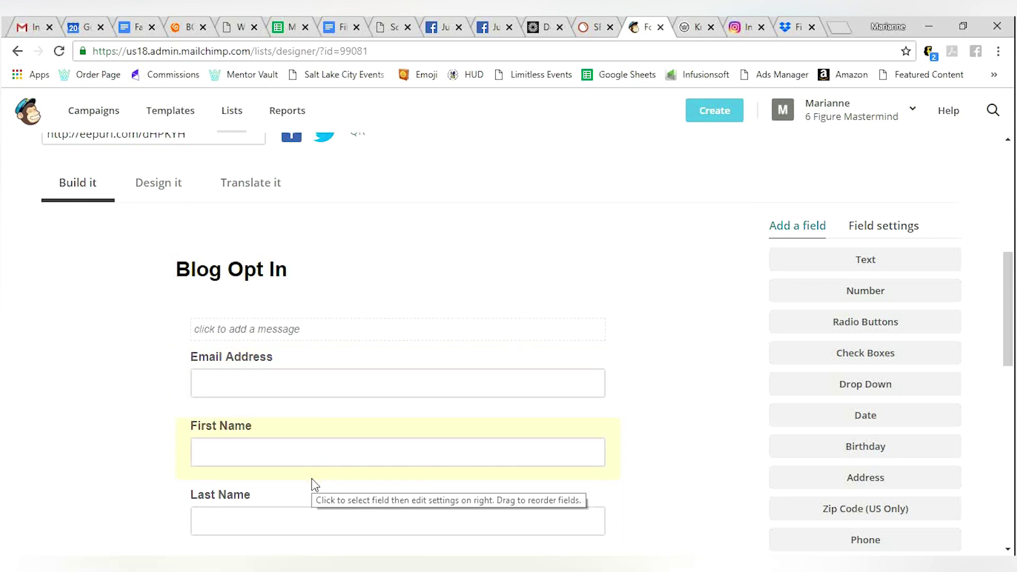
pyautogui.scroll(2, 313, 481)
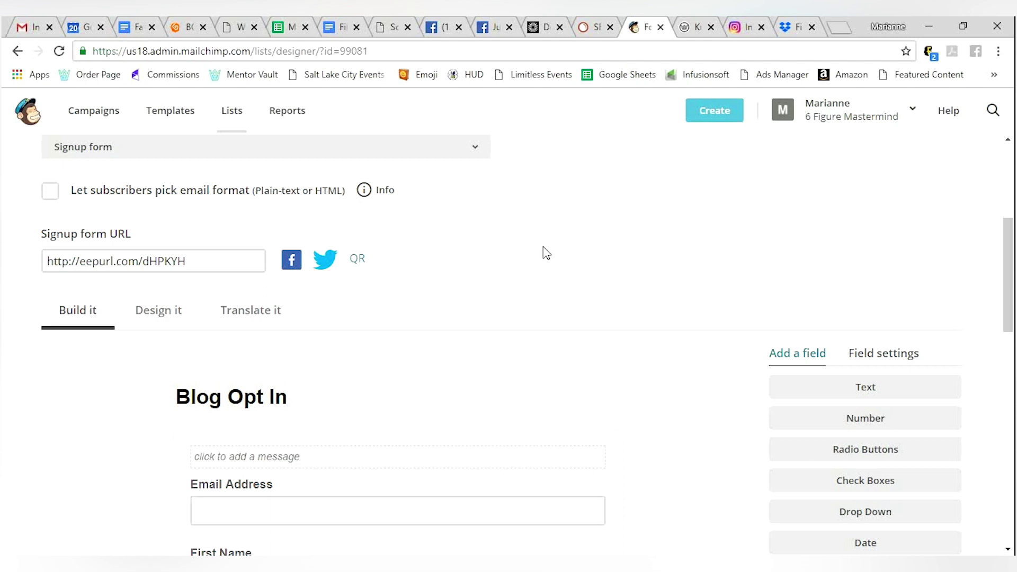
pyautogui.scroll(1, 546, 253)
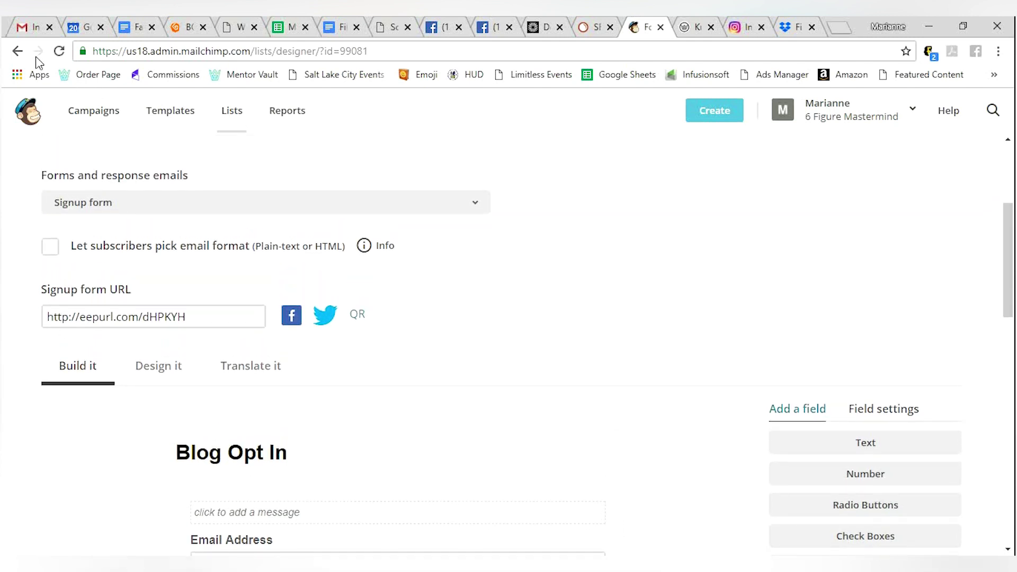
# Compare the Condensed, Horizontal, Unstyled and Advanced embedded form styles.
pyautogui.click(18, 50)
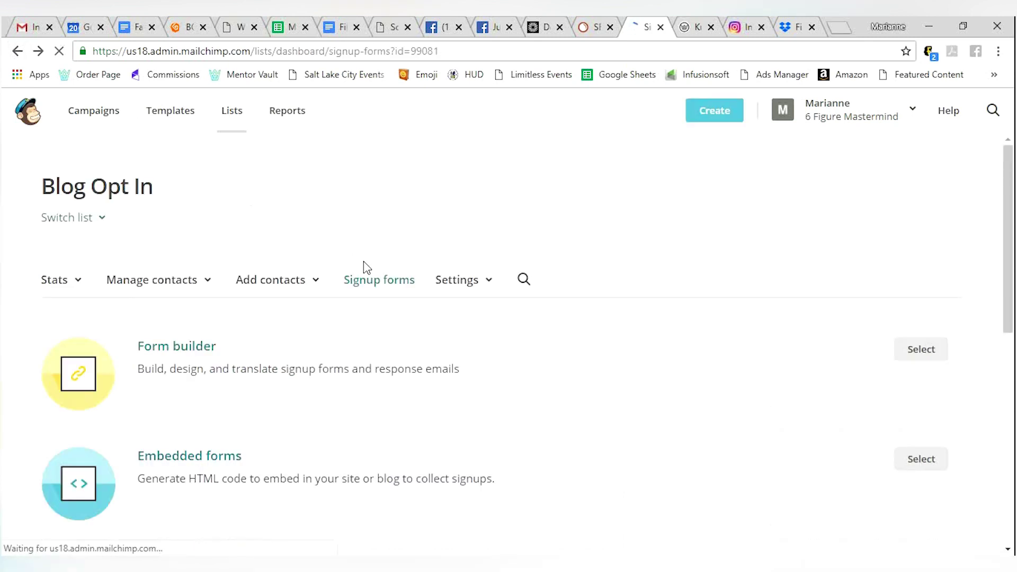
pyautogui.scroll(-2, 355, 297)
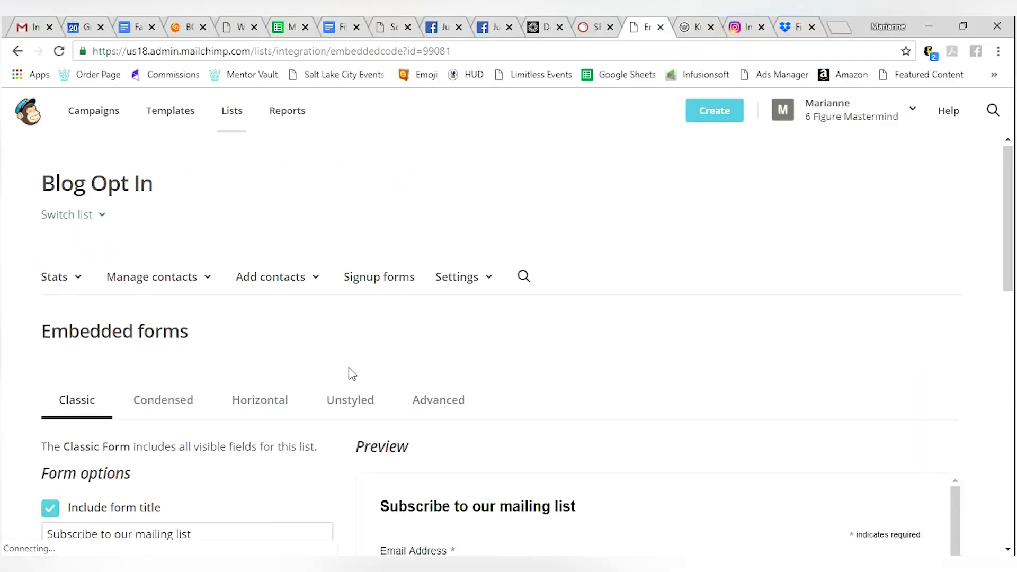
pyautogui.scroll(-5, 349, 374)
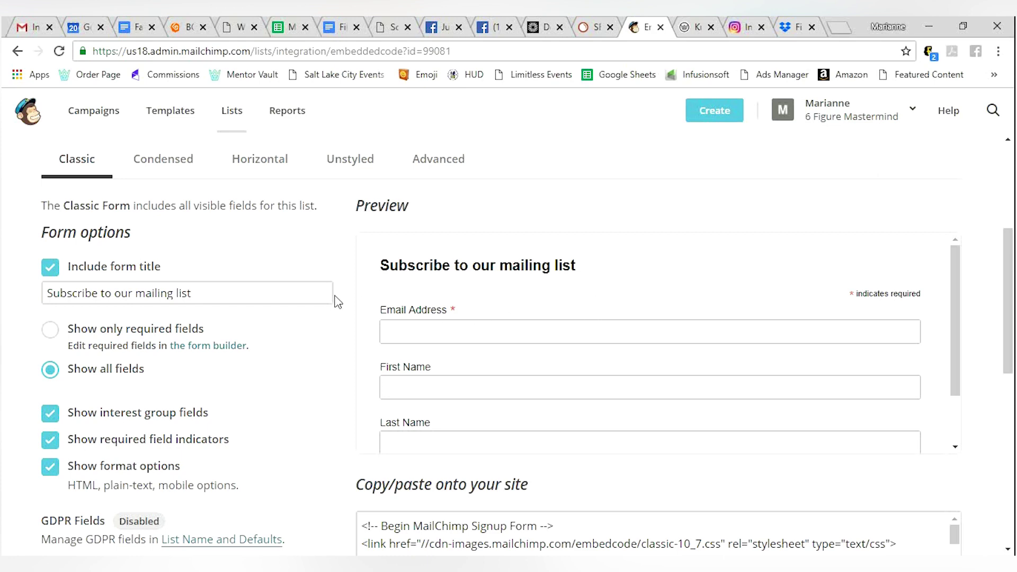
pyautogui.scroll(-2, 292, 347)
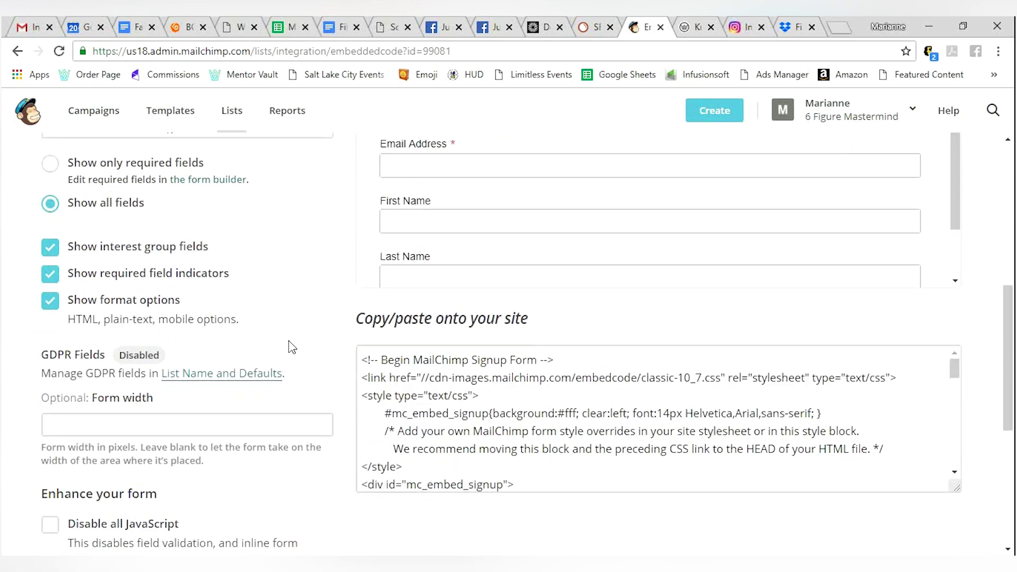
pyautogui.scroll(3, 319, 300)
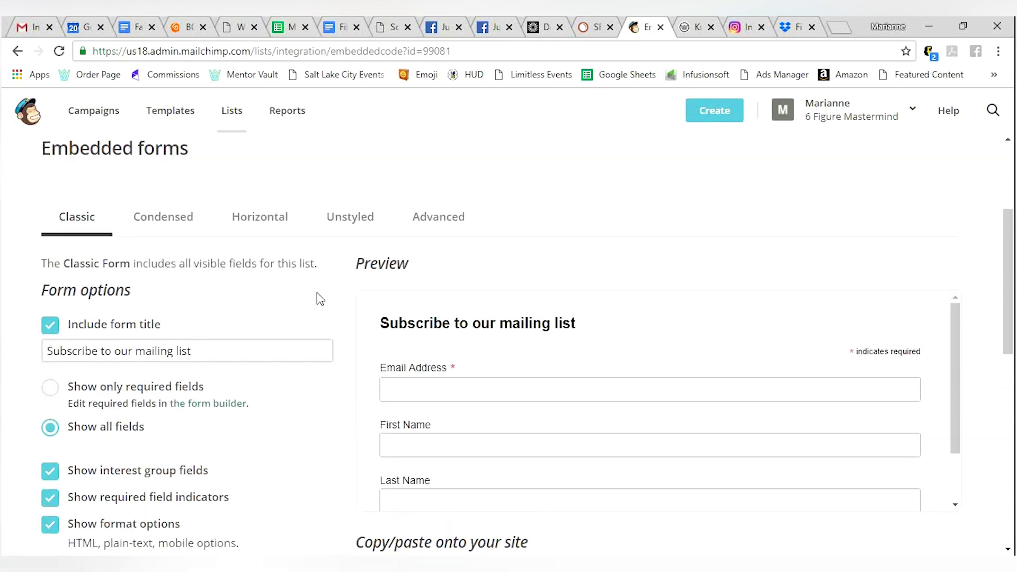
pyautogui.click(153, 227)
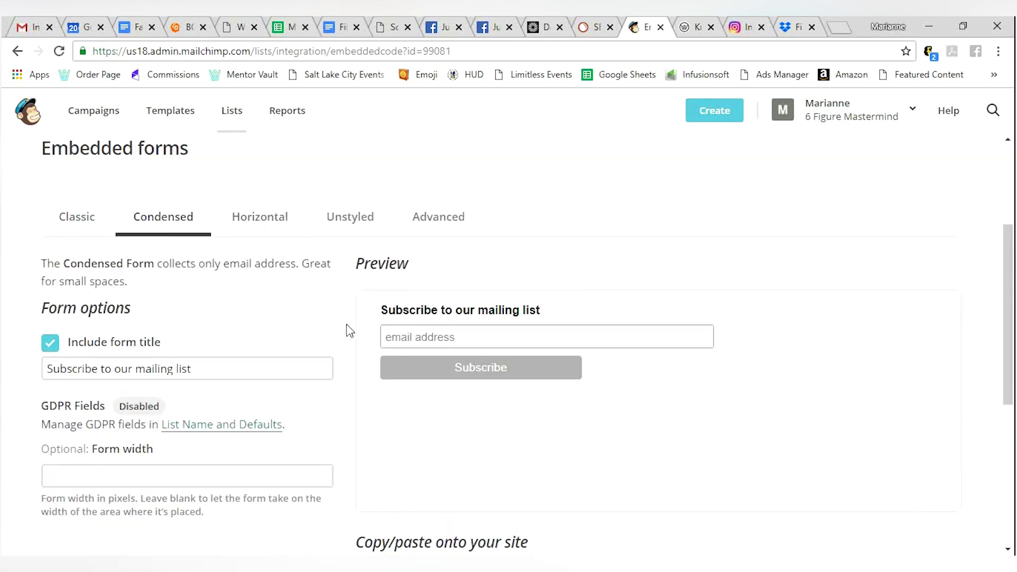
pyautogui.click(247, 217)
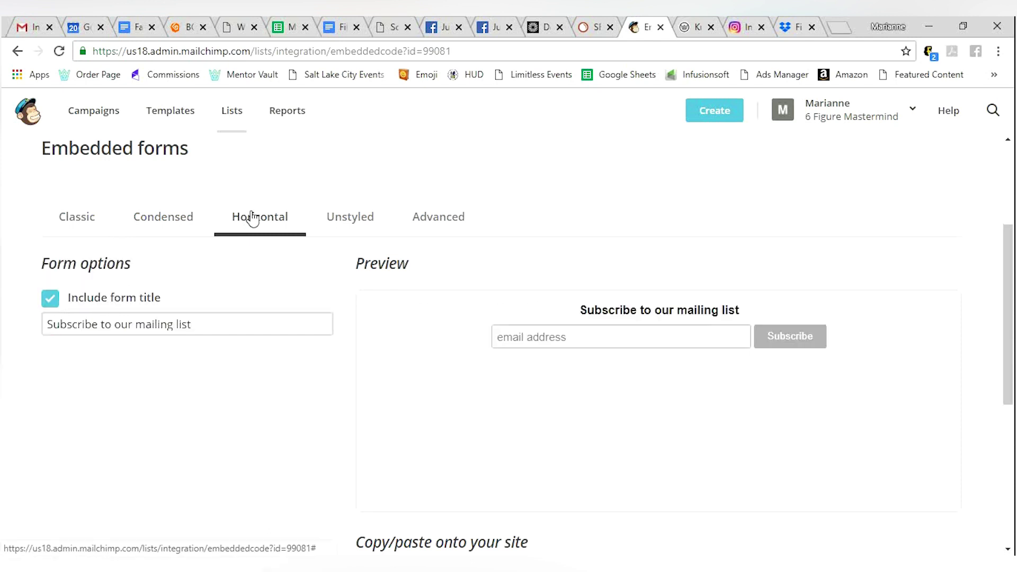
pyautogui.click(345, 223)
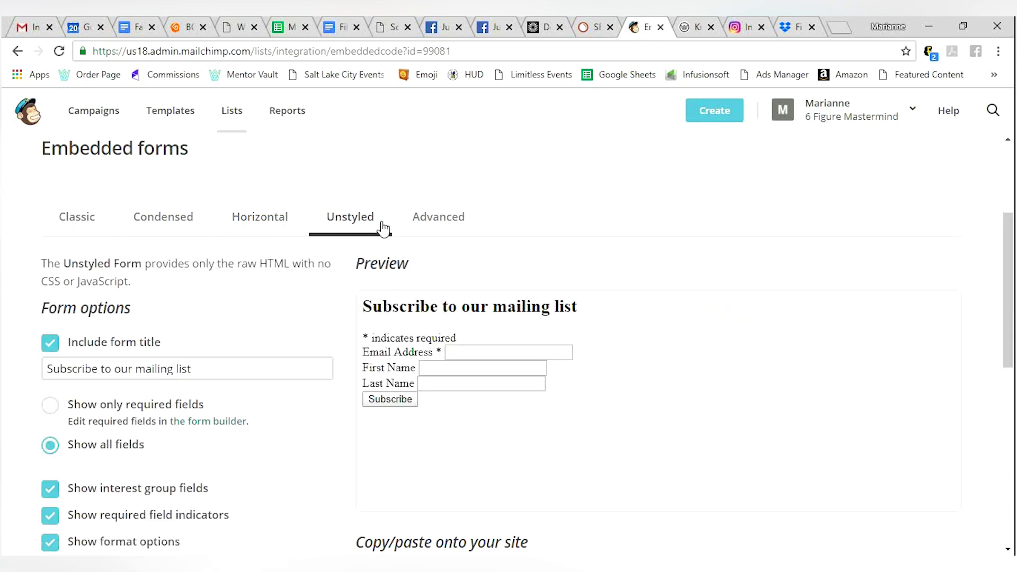
pyautogui.click(437, 228)
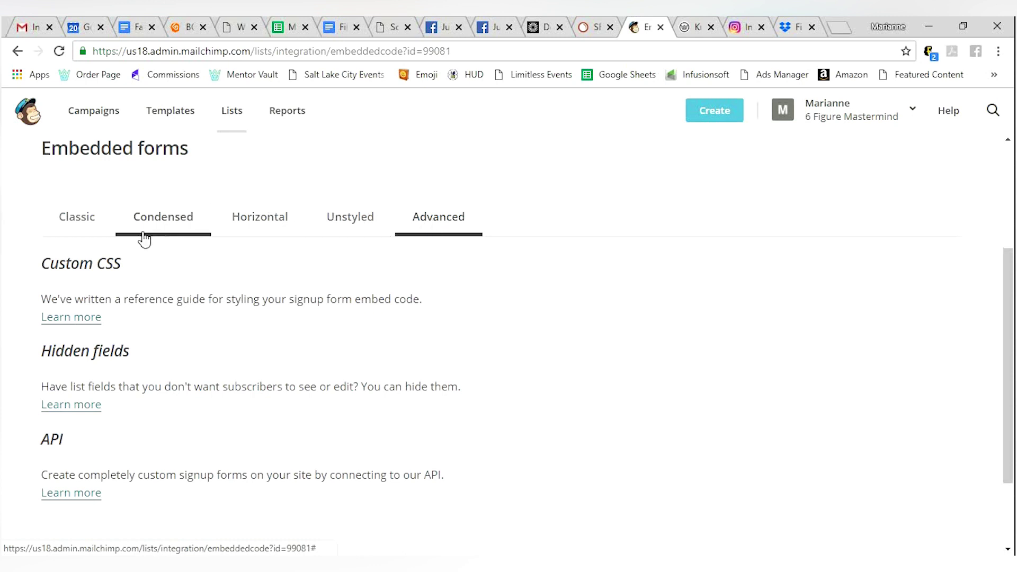
pyautogui.click(337, 233)
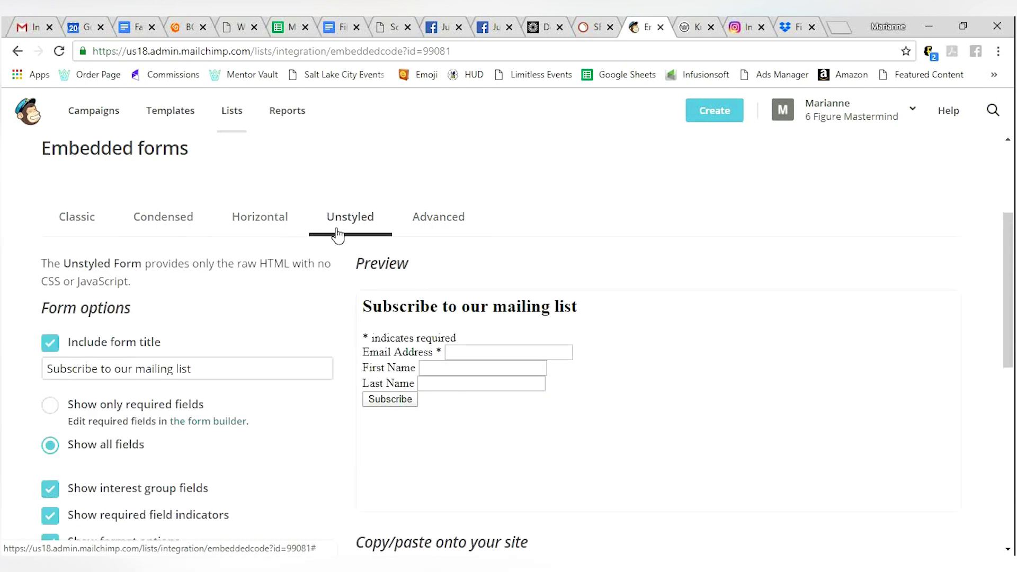
pyautogui.click(273, 222)
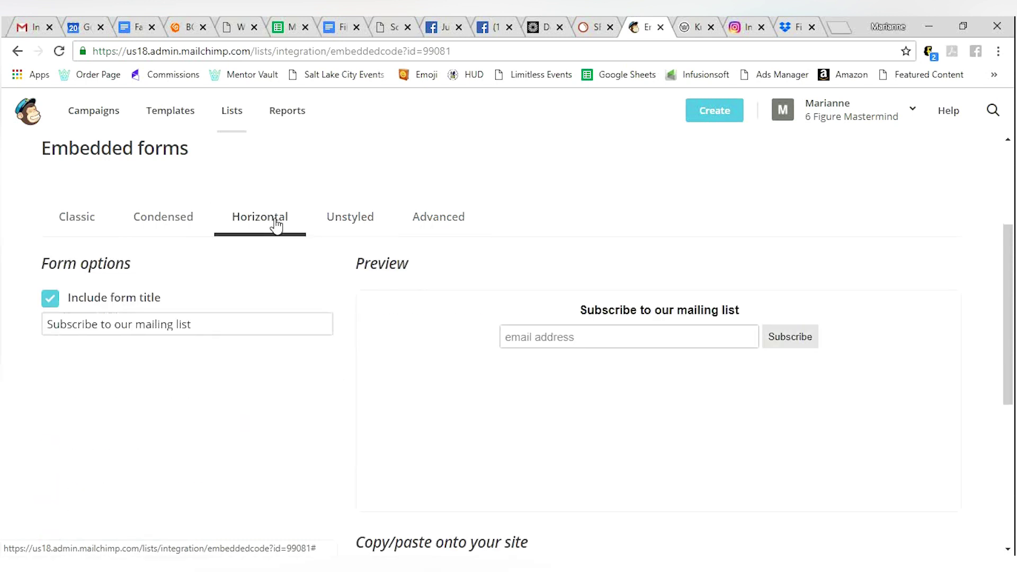
pyautogui.click(163, 222)
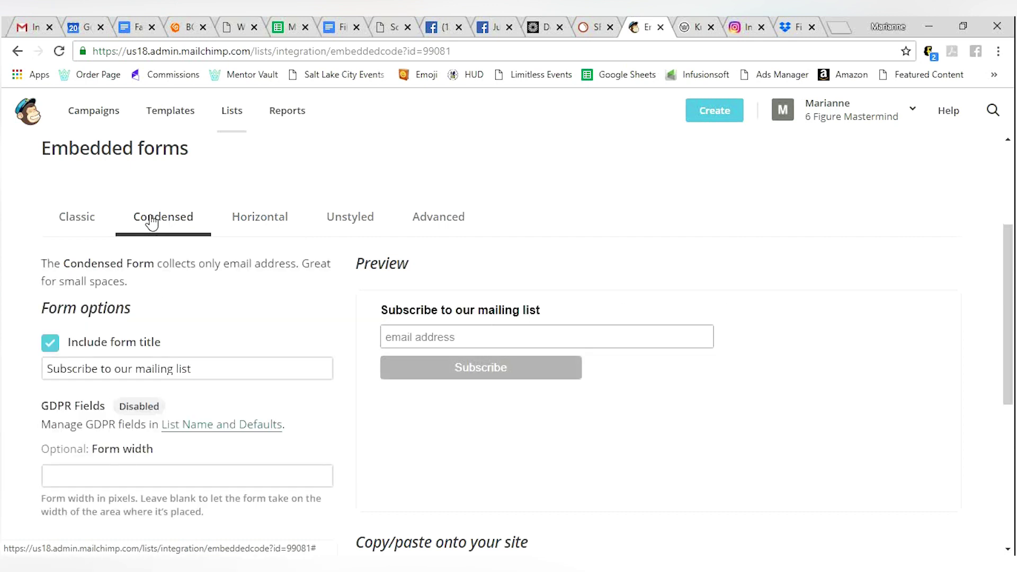
# Return to the Classic embedded form and select all of its embed code.
pyautogui.click(82, 231)
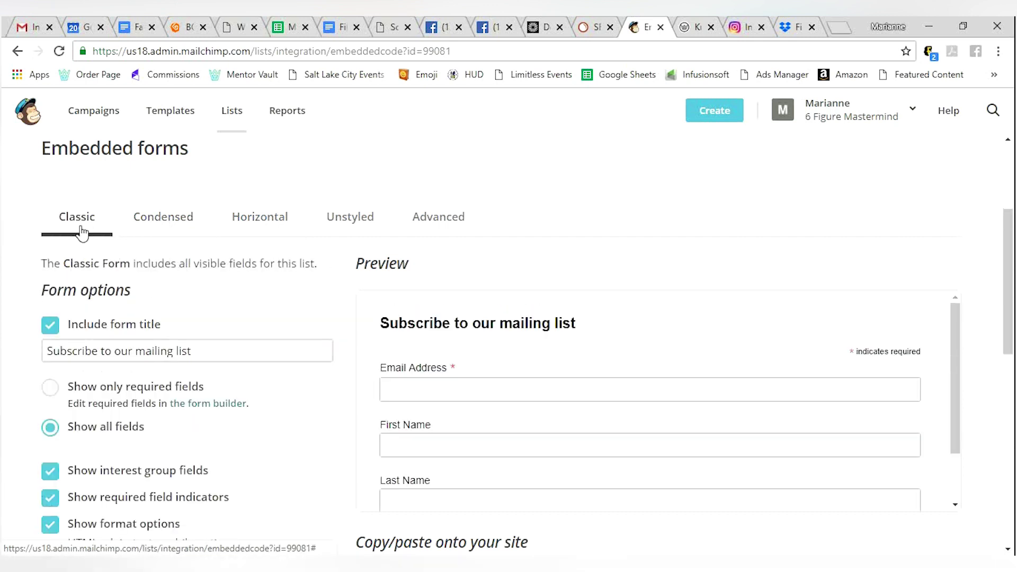
pyautogui.scroll(-2, 516, 422)
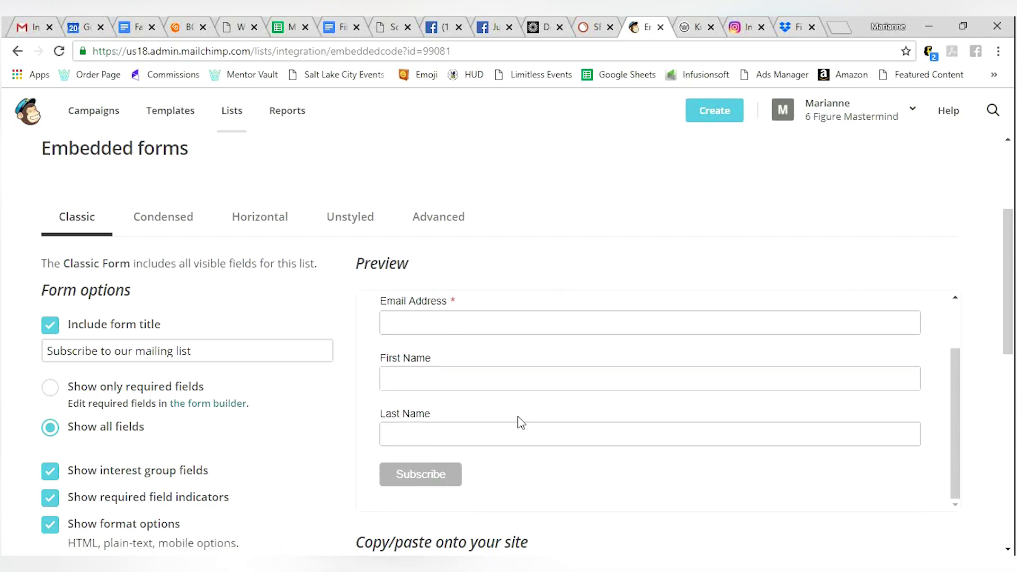
pyautogui.scroll(-3, 593, 469)
pyautogui.scroll(-2, 594, 461)
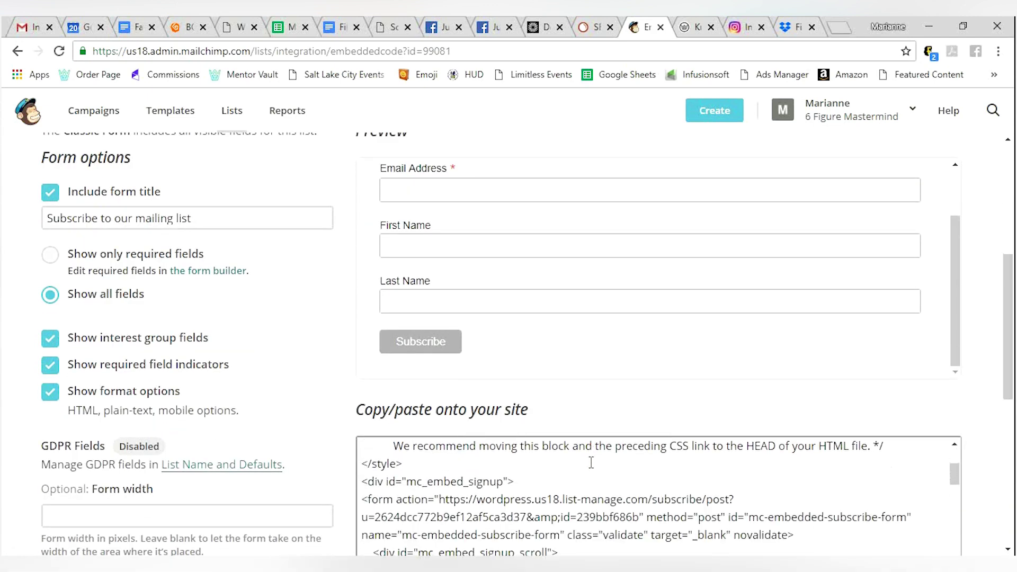
pyautogui.scroll(3, 577, 305)
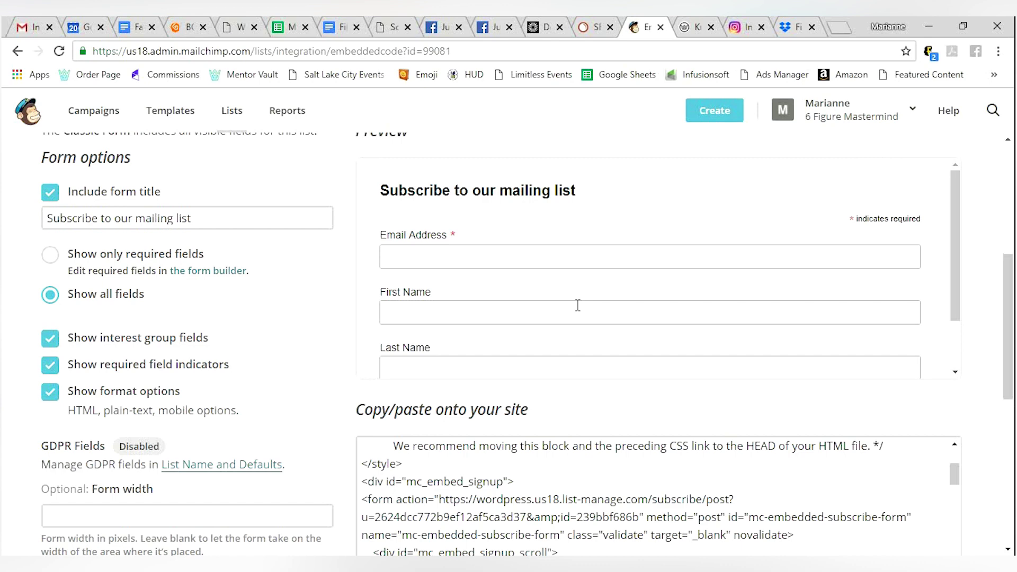
pyautogui.scroll(2, 326, 170)
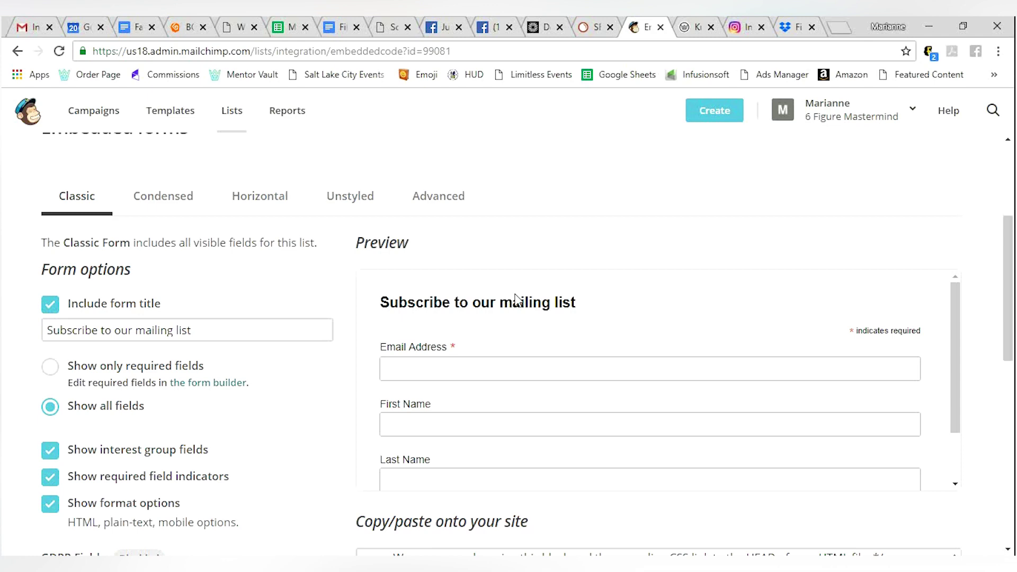
pyautogui.scroll(-2, 516, 297)
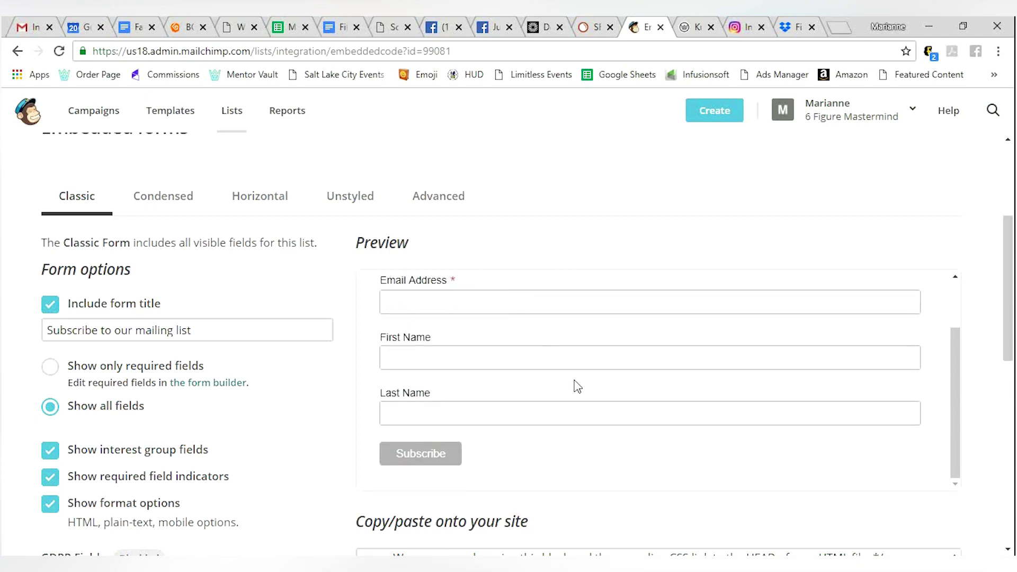
pyautogui.scroll(-5, 576, 384)
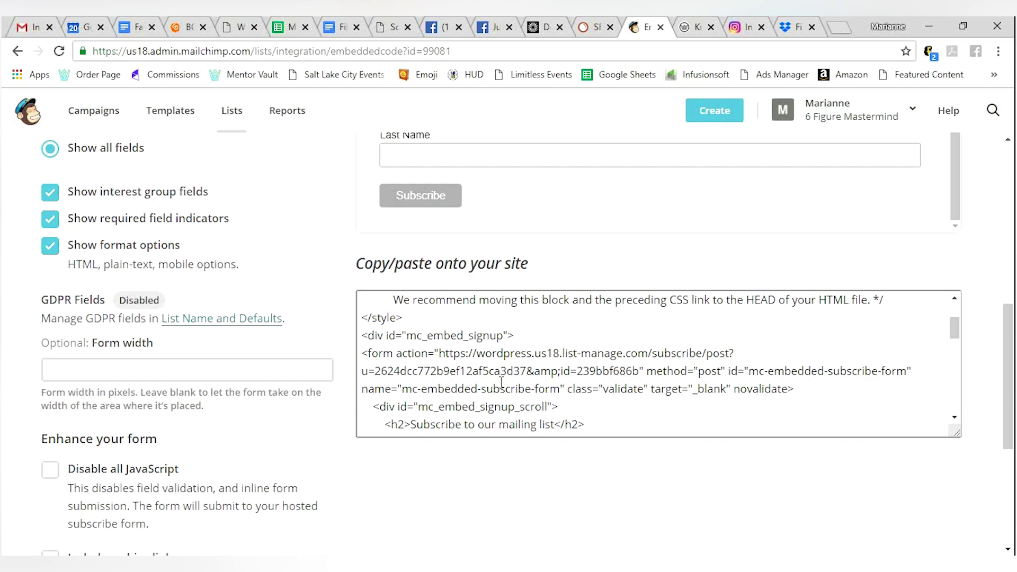
pyautogui.click(501, 381)
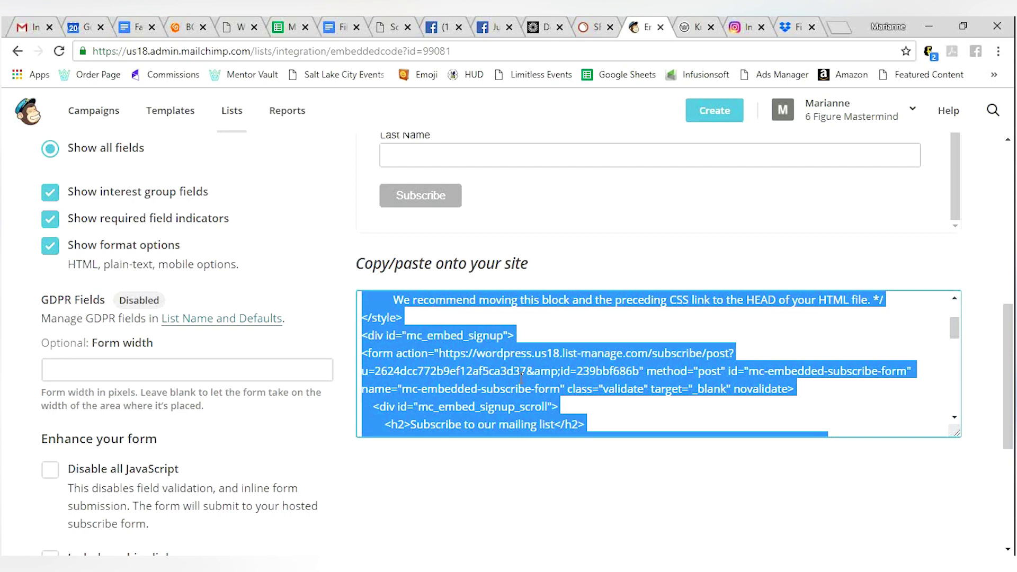
# Return to the Blog Opt In list's signup form options page.
pyautogui.scroll(7, 540, 261)
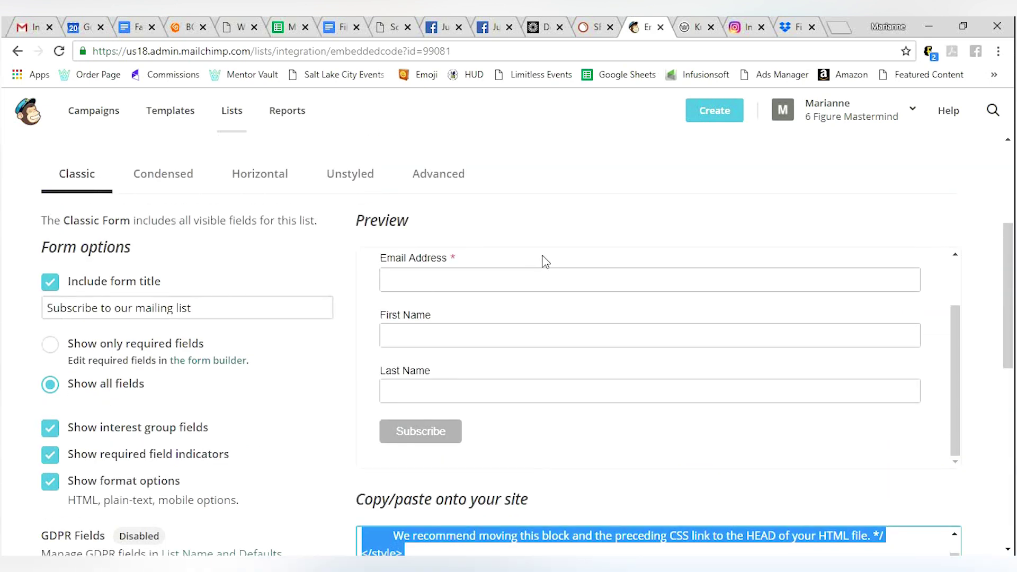
pyautogui.click(17, 51)
# Open the Subscriber pop-up designer and review the options for when the pop-up appears.
pyautogui.scroll(-4, 339, 311)
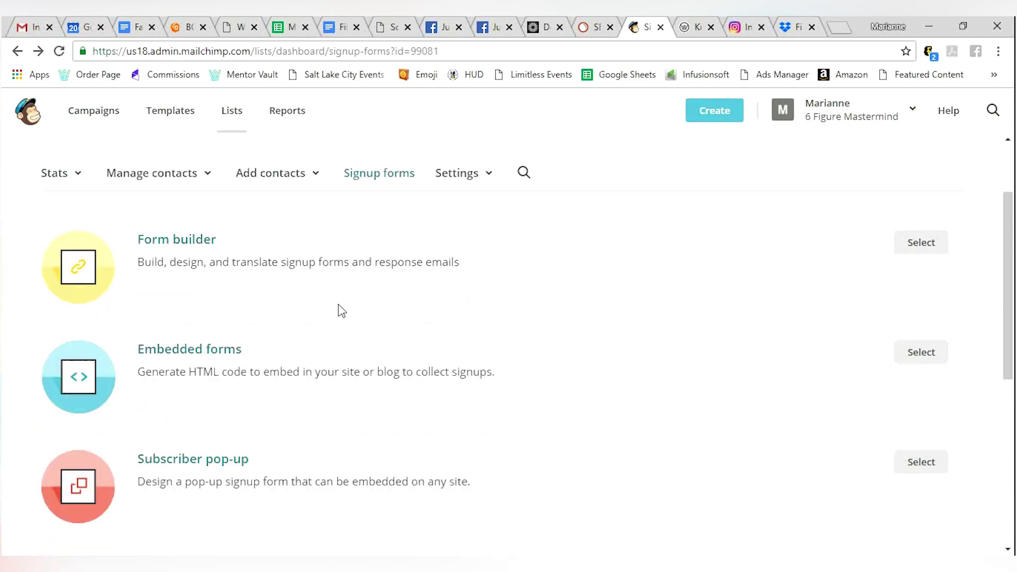
pyautogui.scroll(-1, 339, 311)
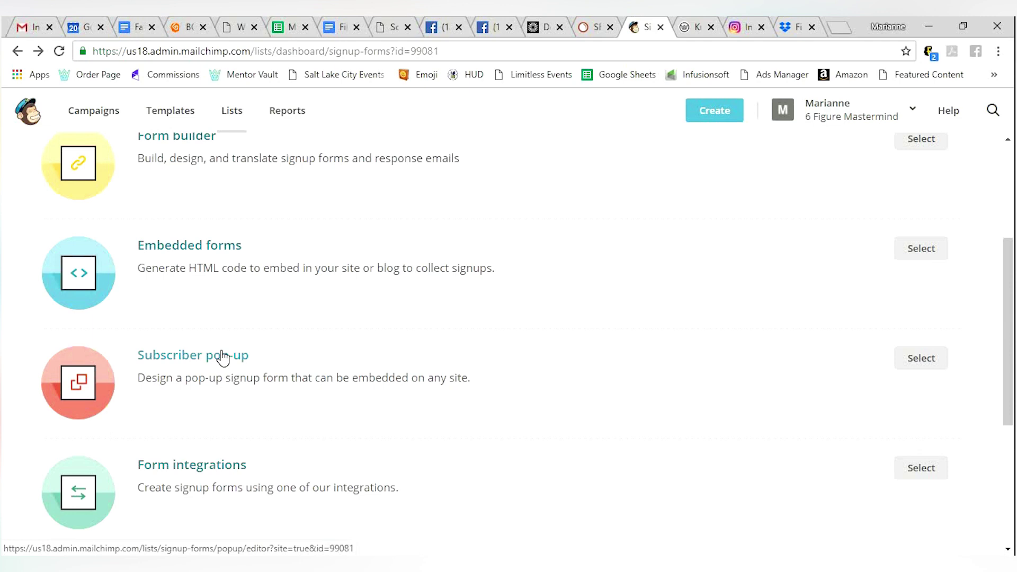
pyautogui.click(222, 358)
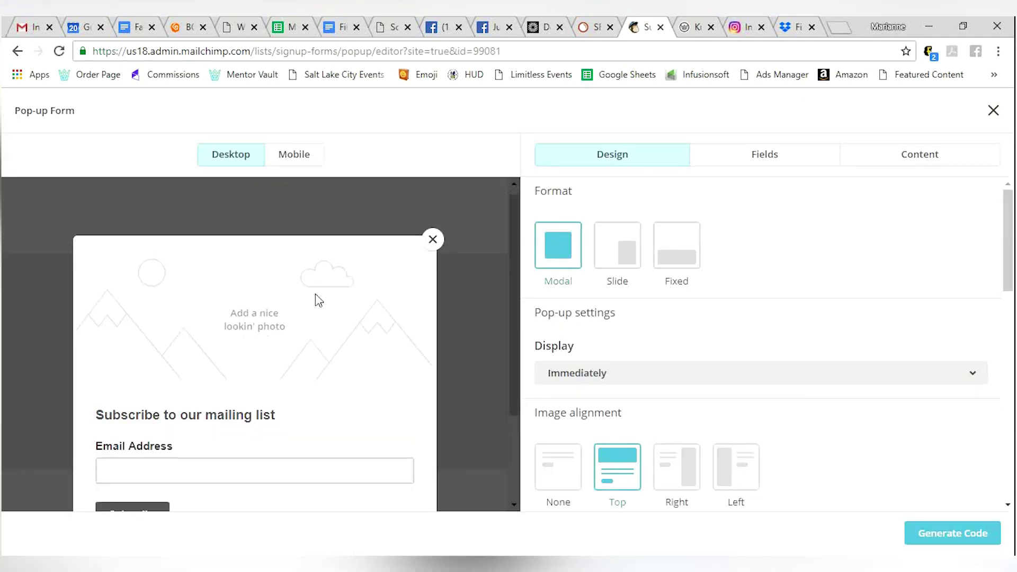
pyautogui.scroll(-2, 317, 297)
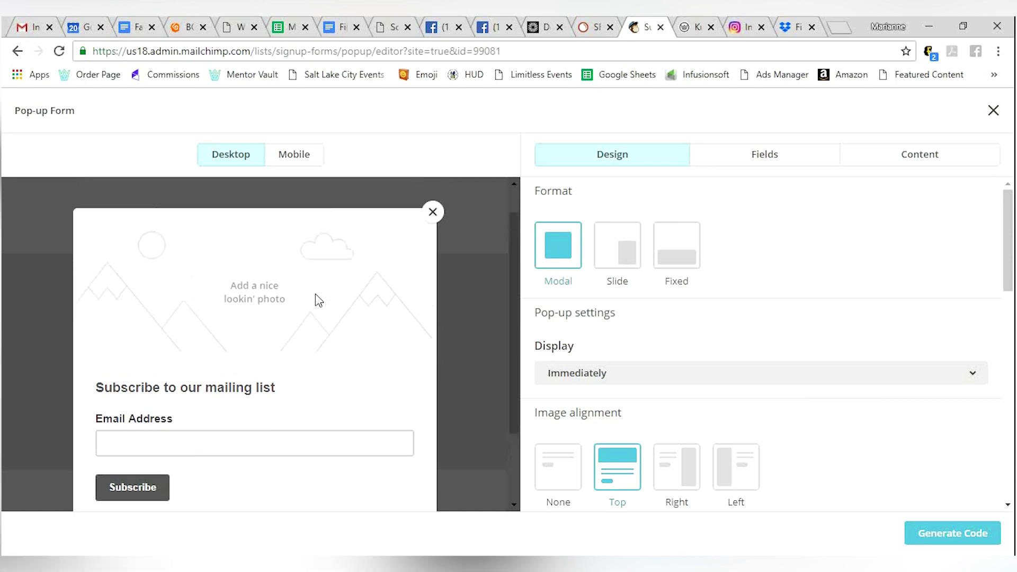
pyautogui.scroll(-1, 317, 300)
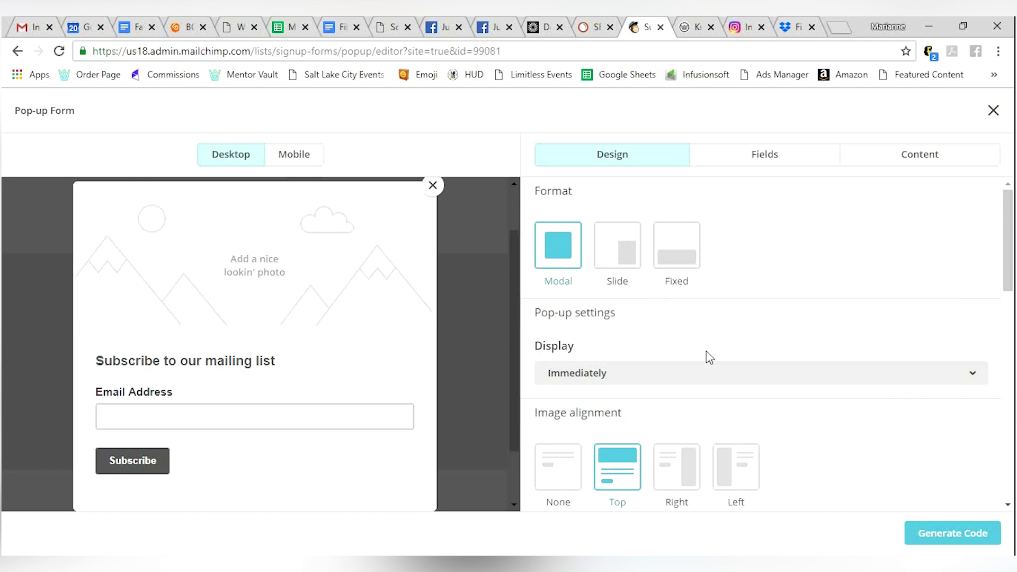
pyautogui.scroll(-1, 710, 355)
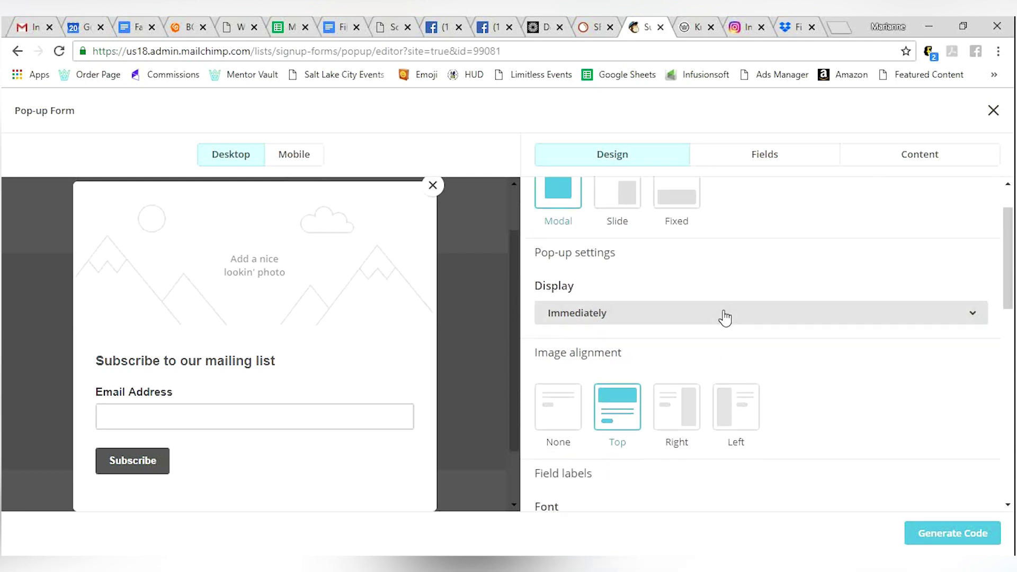
pyautogui.click(724, 318)
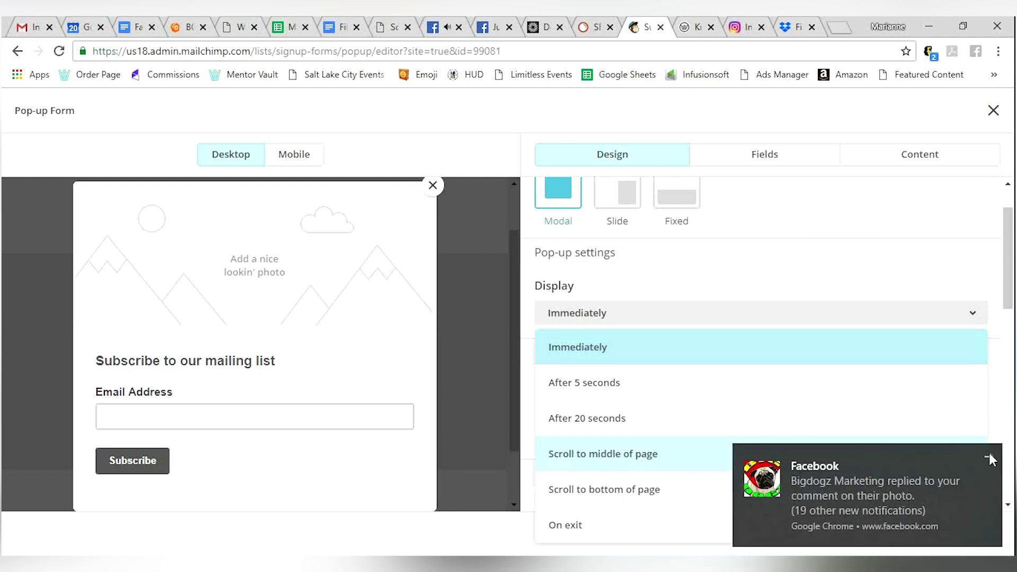
pyautogui.click(992, 460)
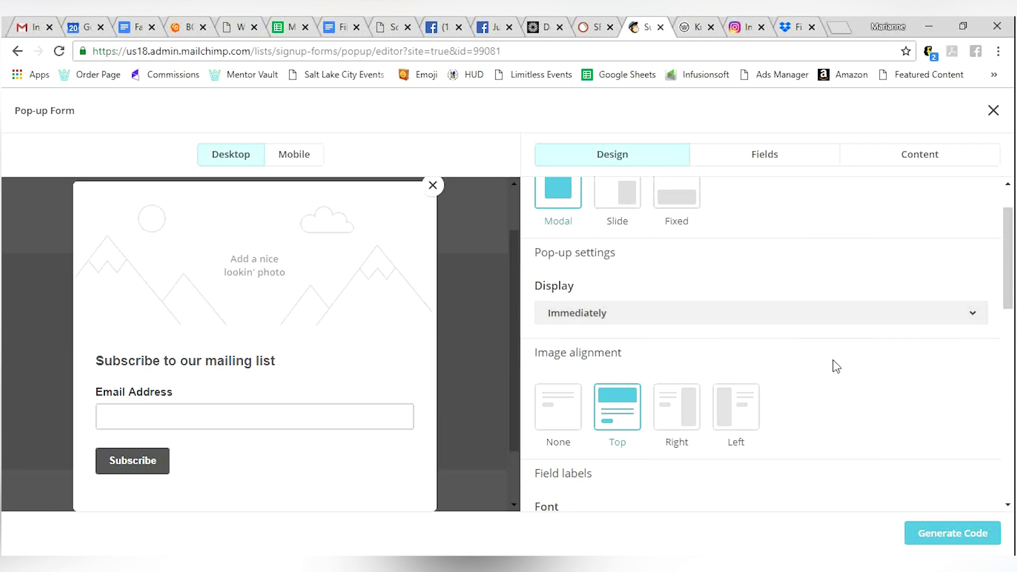
pyautogui.scroll(-1, 834, 365)
# Set the pop-up's image alignment to Left, after trying Right.
pyautogui.scroll(-1, 834, 366)
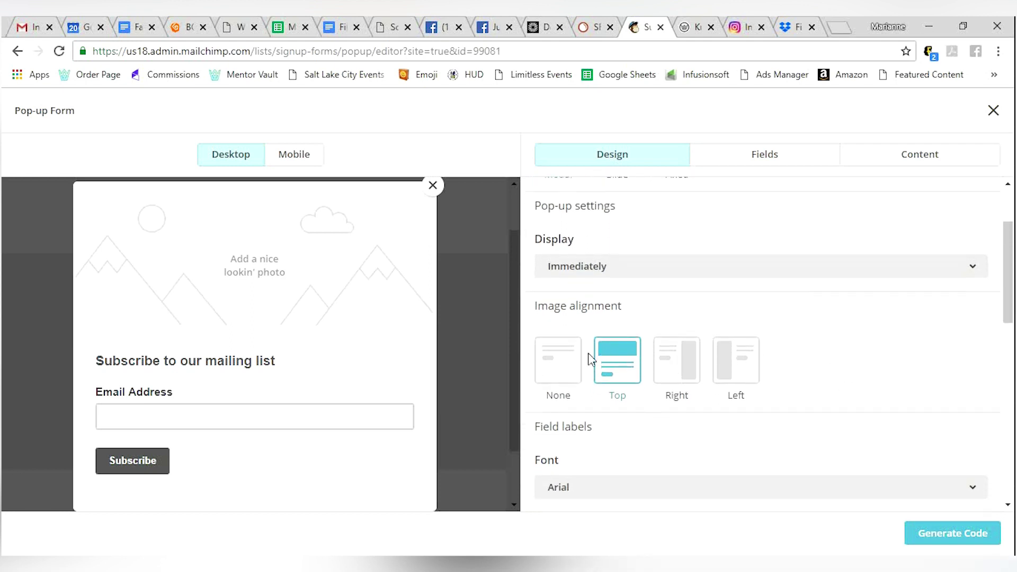
pyautogui.click(660, 371)
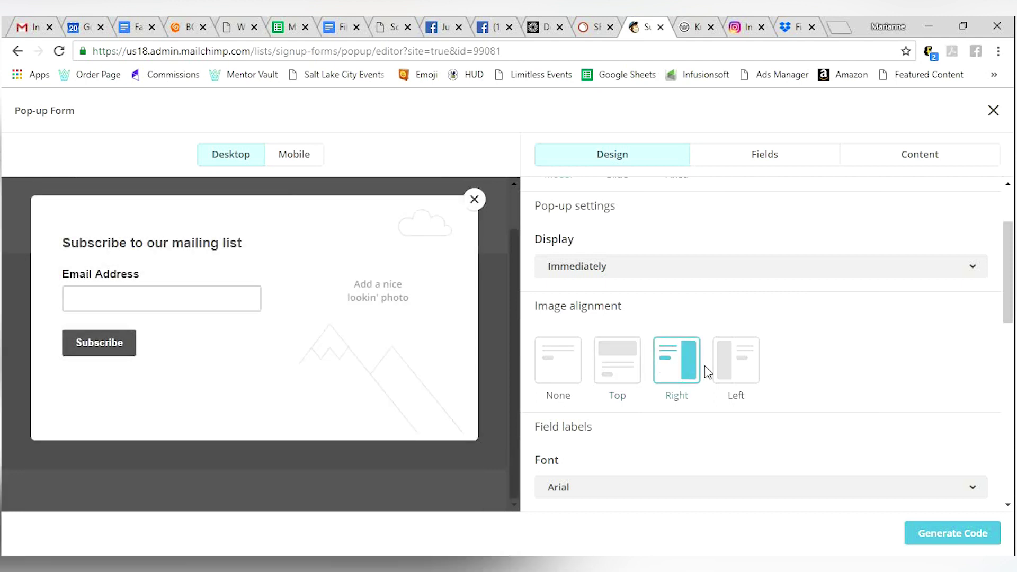
pyautogui.click(726, 368)
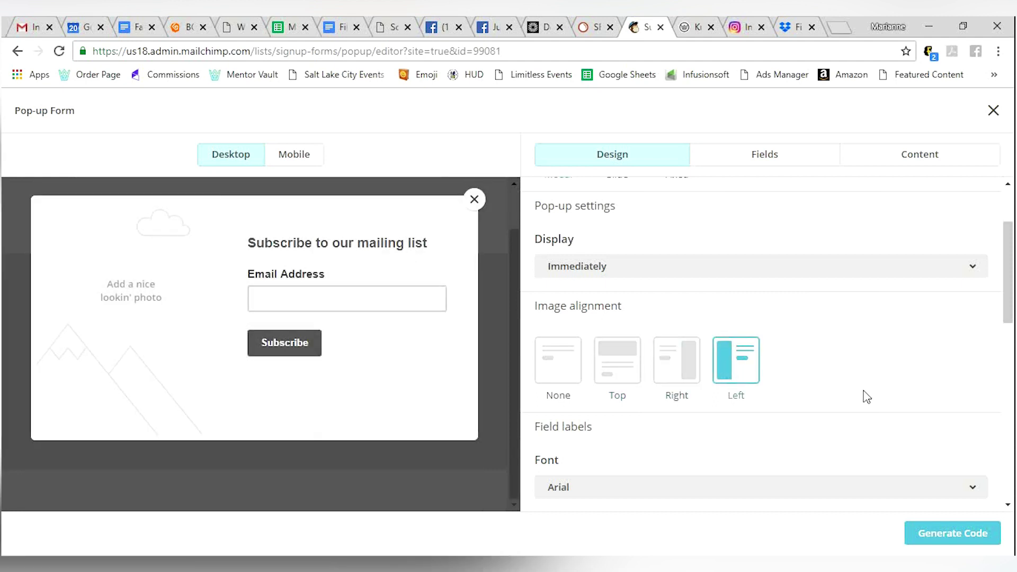
pyautogui.scroll(-3, 865, 396)
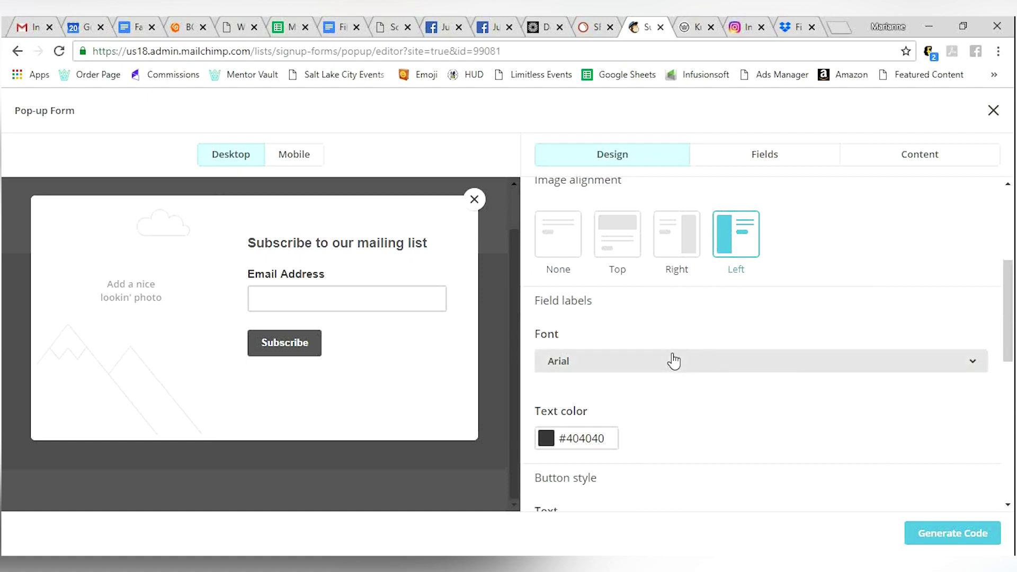
pyautogui.scroll(-3, 682, 482)
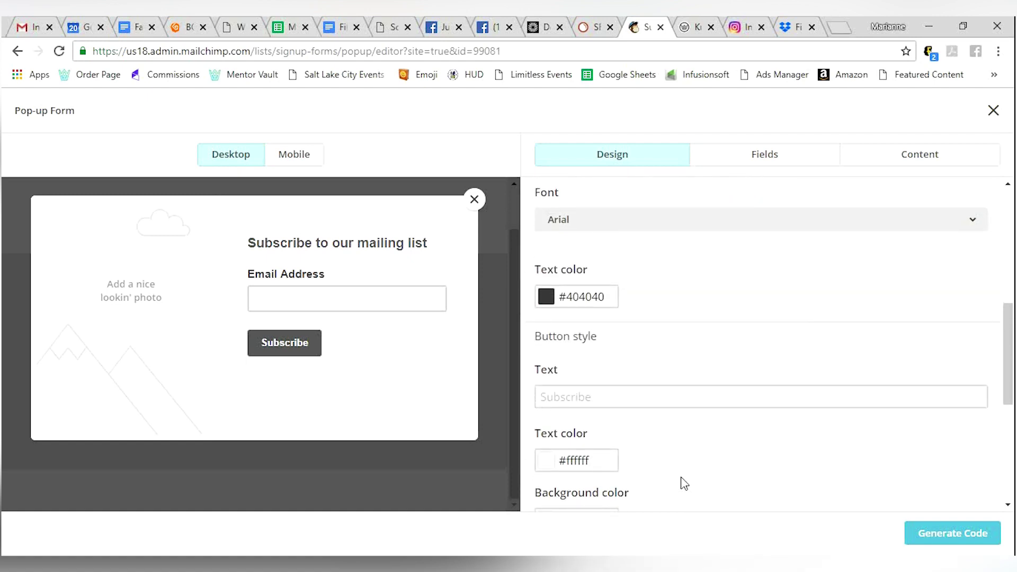
pyautogui.scroll(-6, 685, 483)
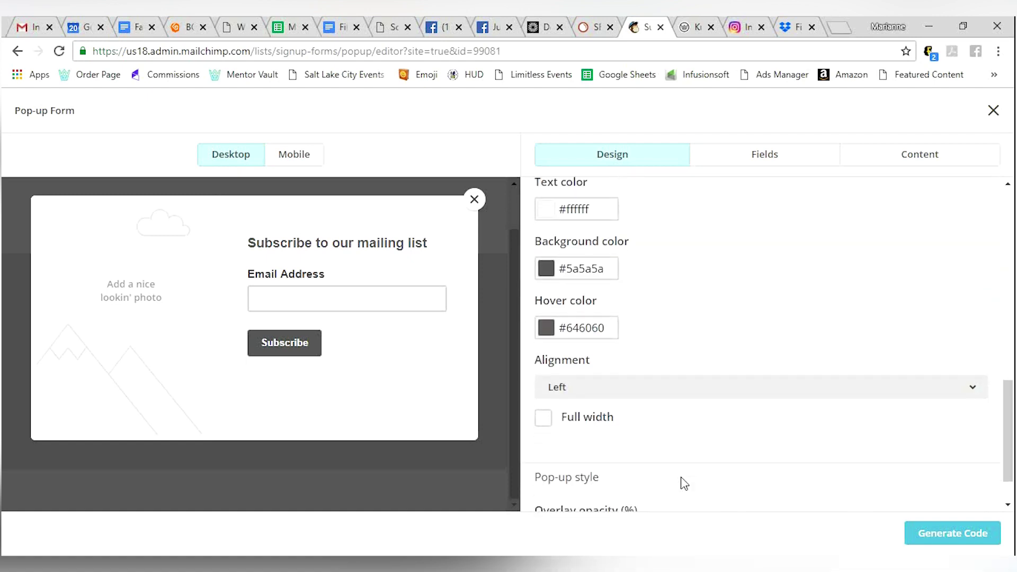
pyautogui.scroll(-1, 684, 483)
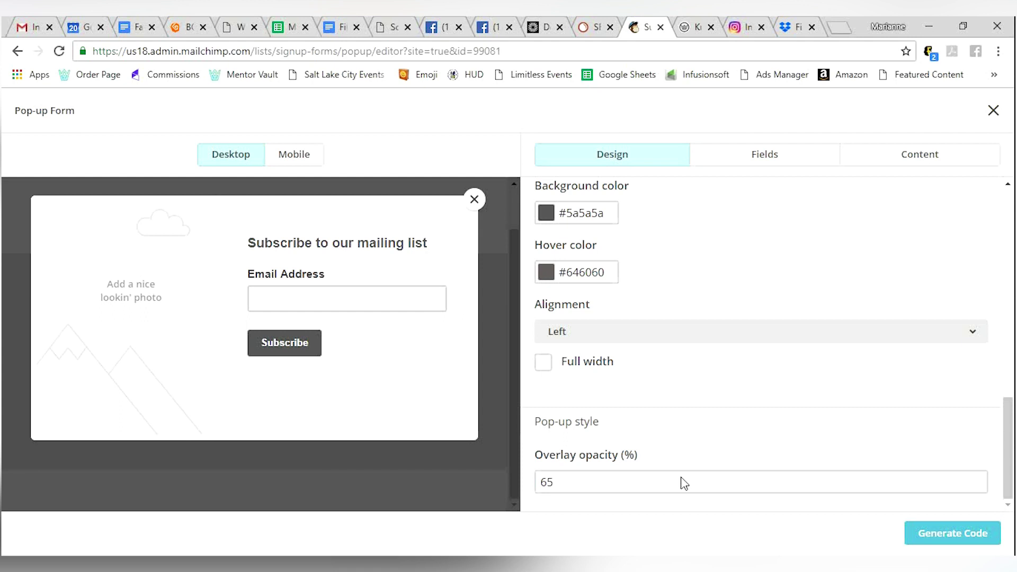
pyautogui.scroll(9, 699, 326)
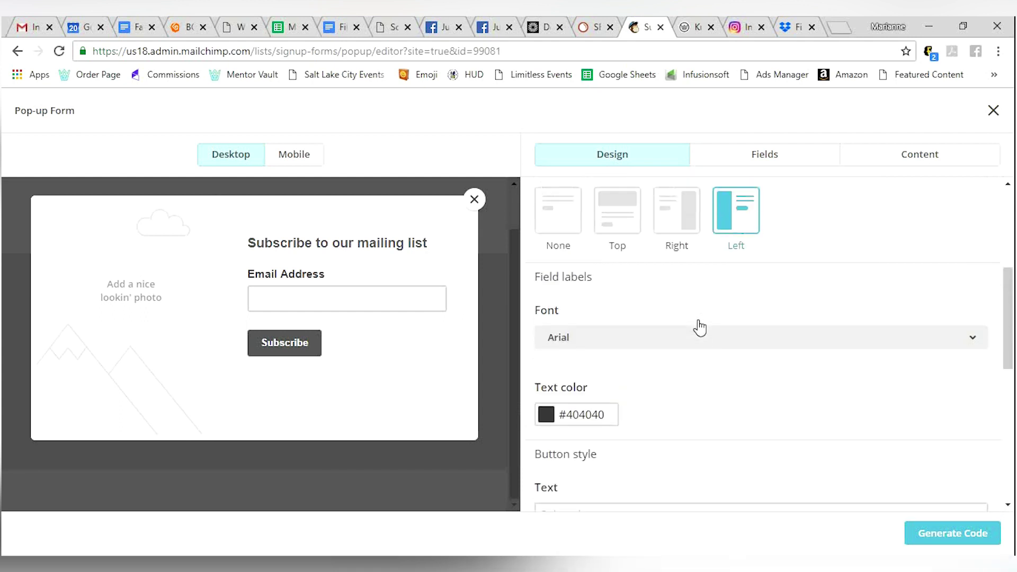
# Preview the pop-up on mobile and desktop, then view its form fields.
pyautogui.click(298, 170)
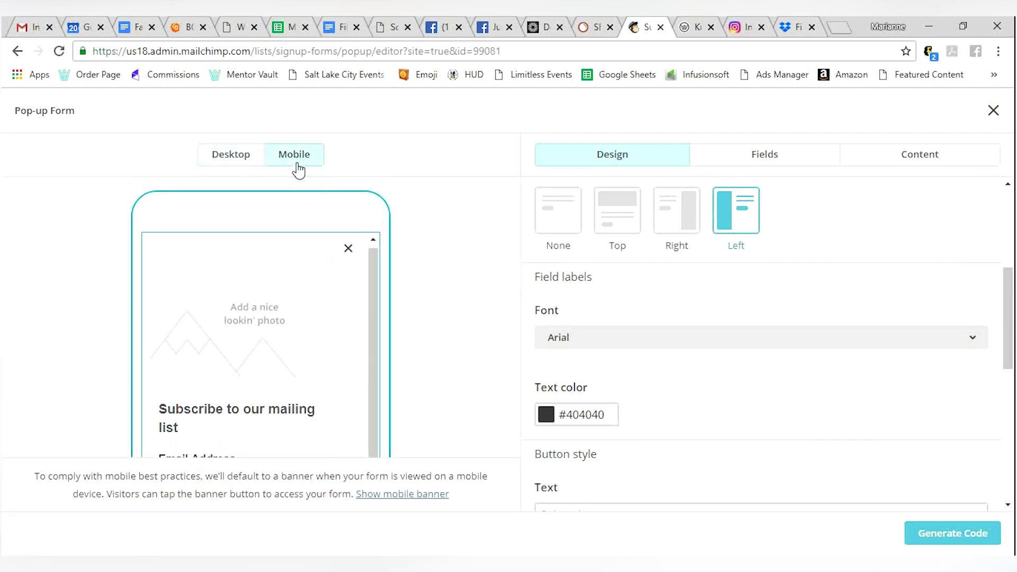
pyautogui.click(233, 163)
pyautogui.scroll(3, 636, 230)
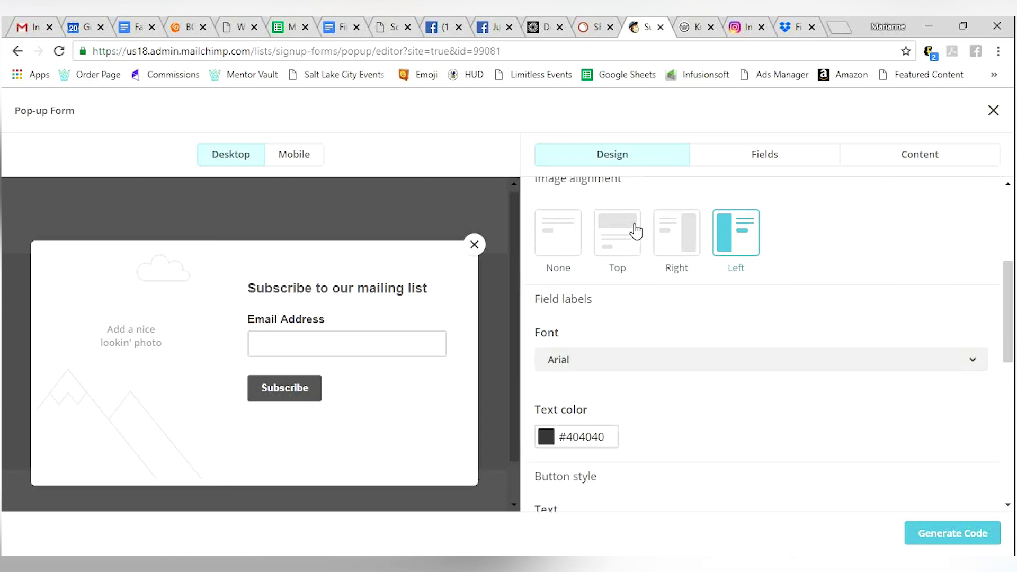
pyautogui.scroll(2, 635, 231)
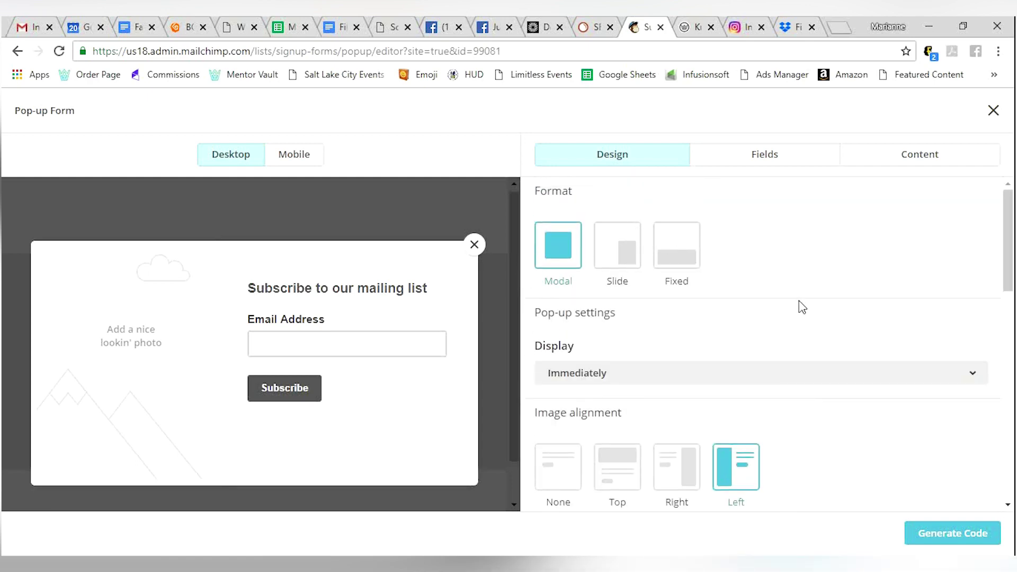
pyautogui.scroll(-1, 801, 306)
pyautogui.scroll(1, 800, 304)
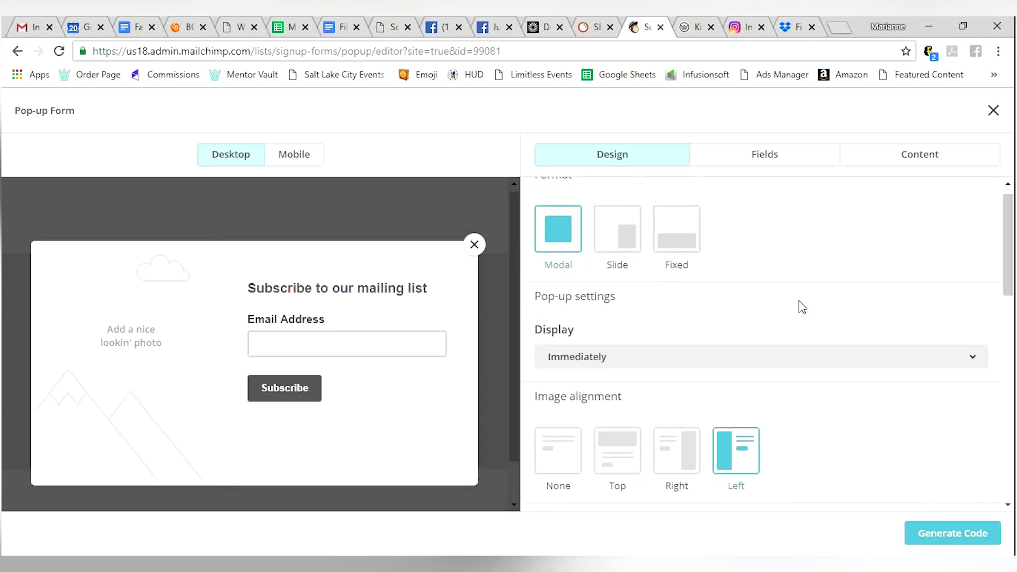
pyautogui.click(777, 159)
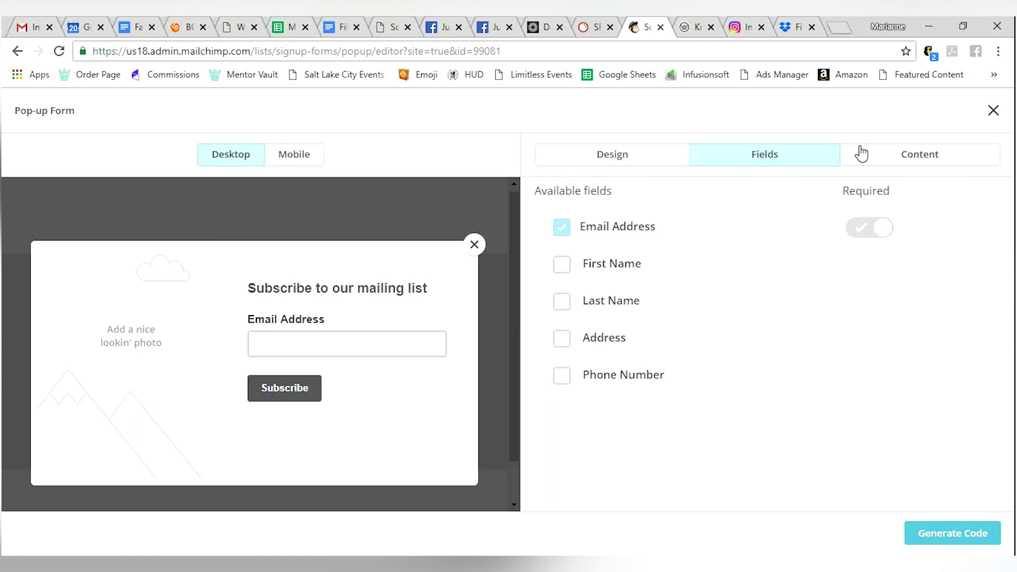
# Review the pop-up's Content settings for image and body text.
pyautogui.click(873, 166)
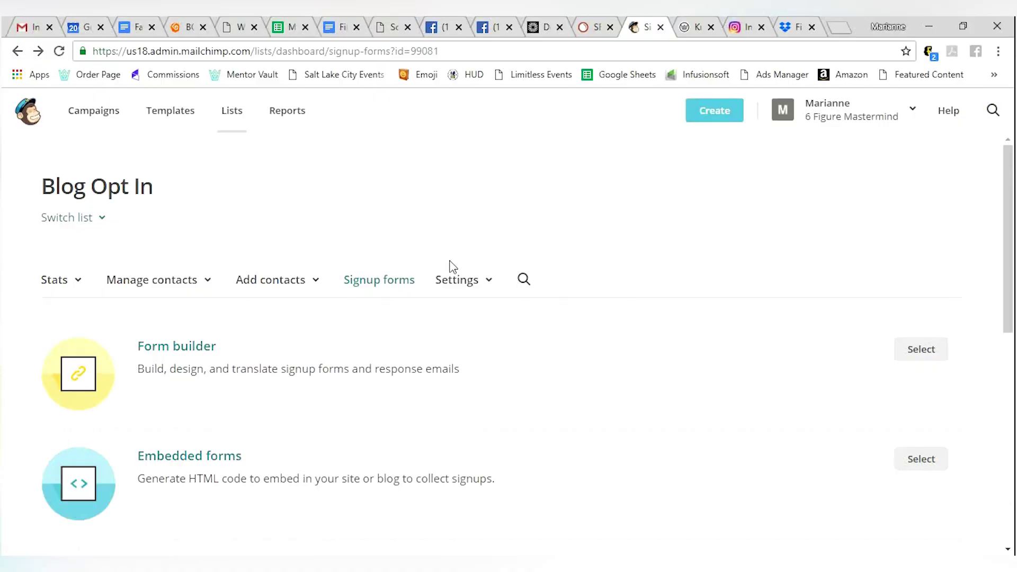
# Review the Wufoo and Squarespace form integrations, then return to the signup forms page.
pyautogui.scroll(-6, 347, 301)
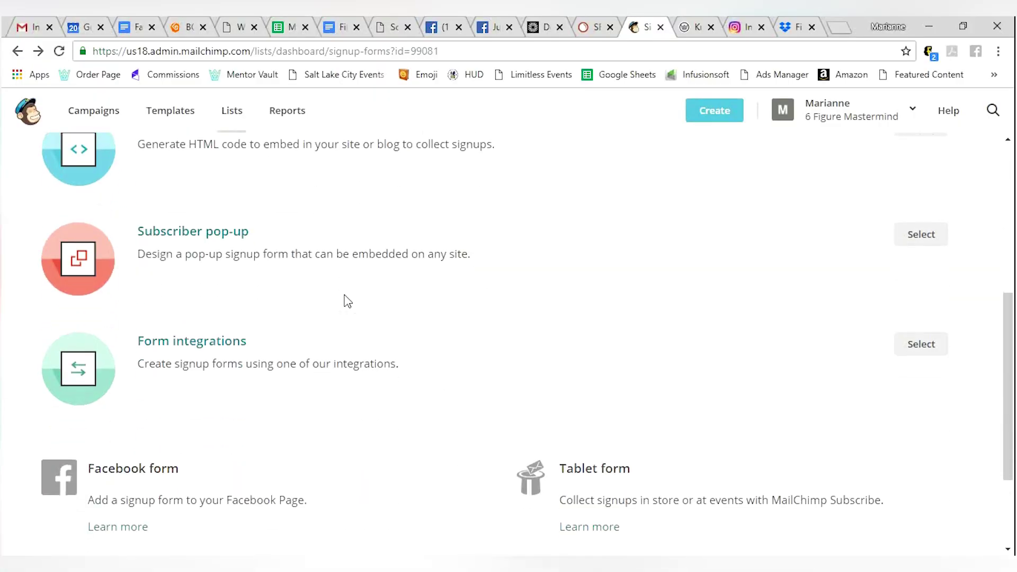
pyautogui.scroll(-1, 347, 301)
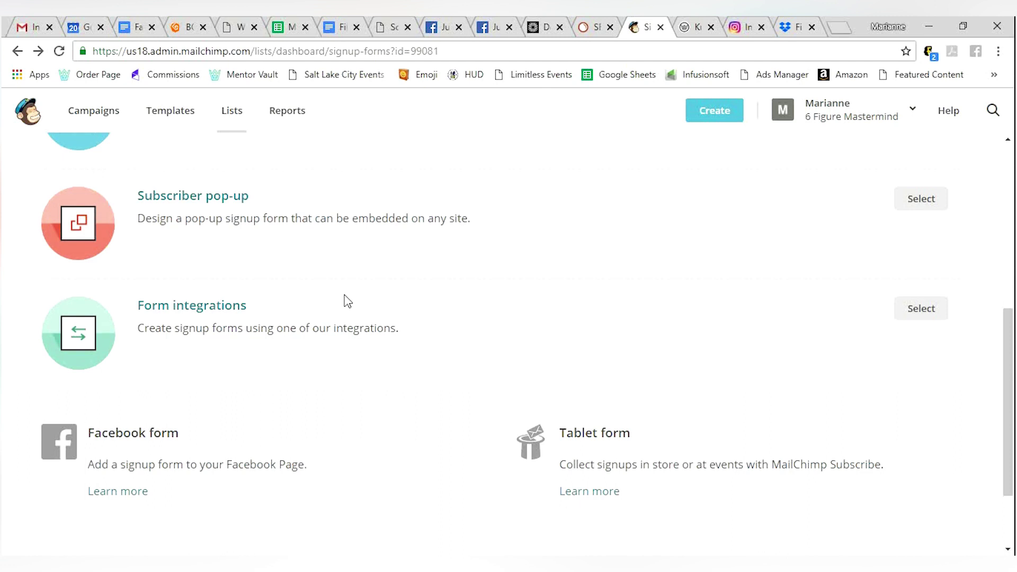
pyautogui.click(220, 311)
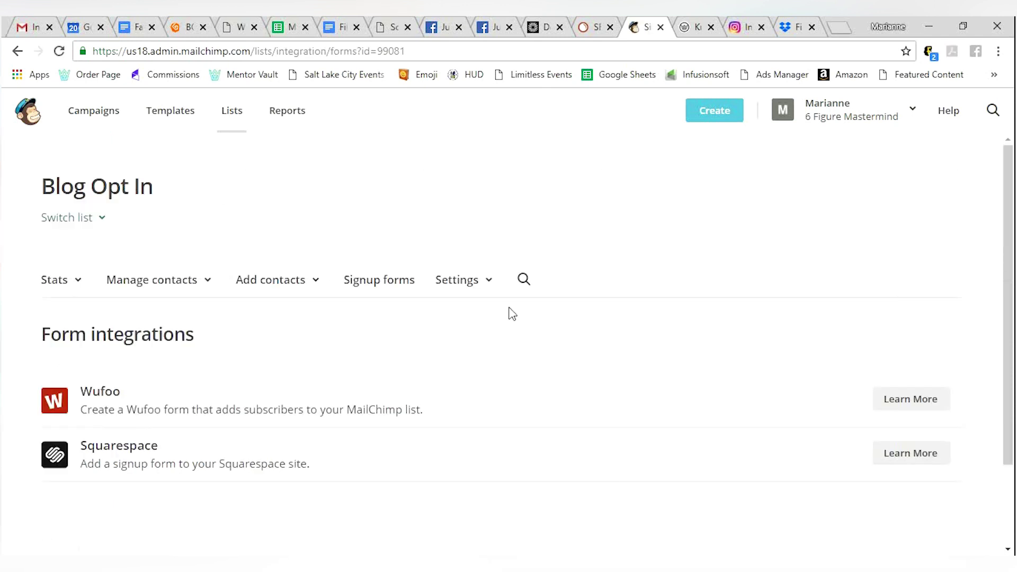
pyautogui.scroll(-2, 512, 314)
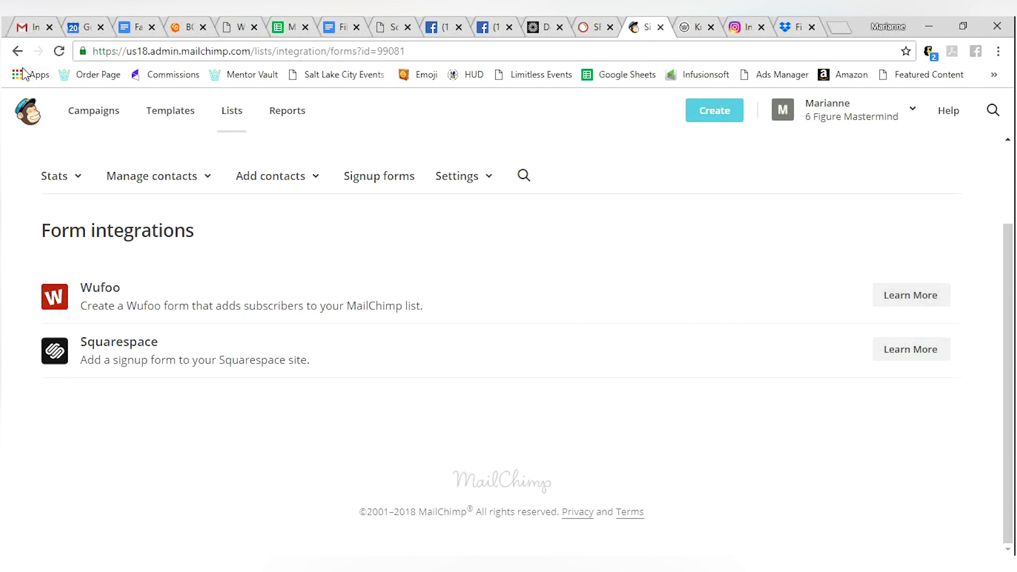
pyautogui.click(18, 51)
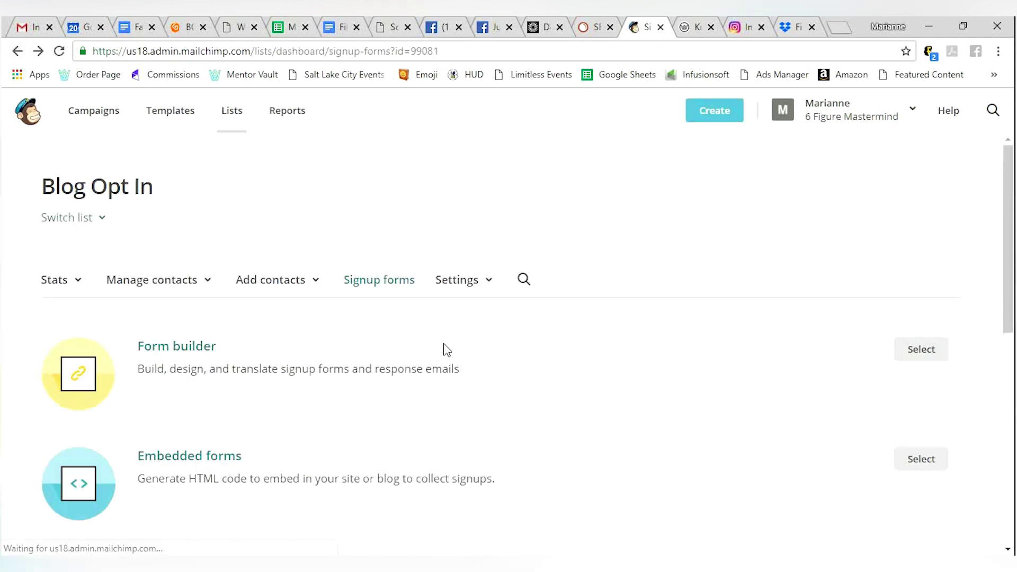
# Scroll down and back up the page on the way back to the Blog Opt In signup forms.
pyautogui.scroll(-3, 445, 348)
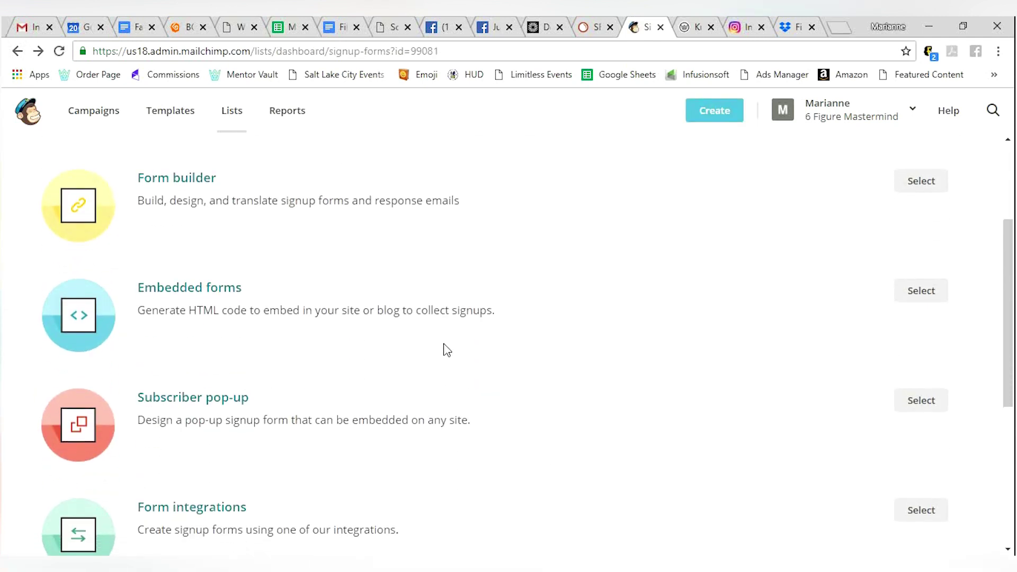
pyautogui.scroll(1, 445, 348)
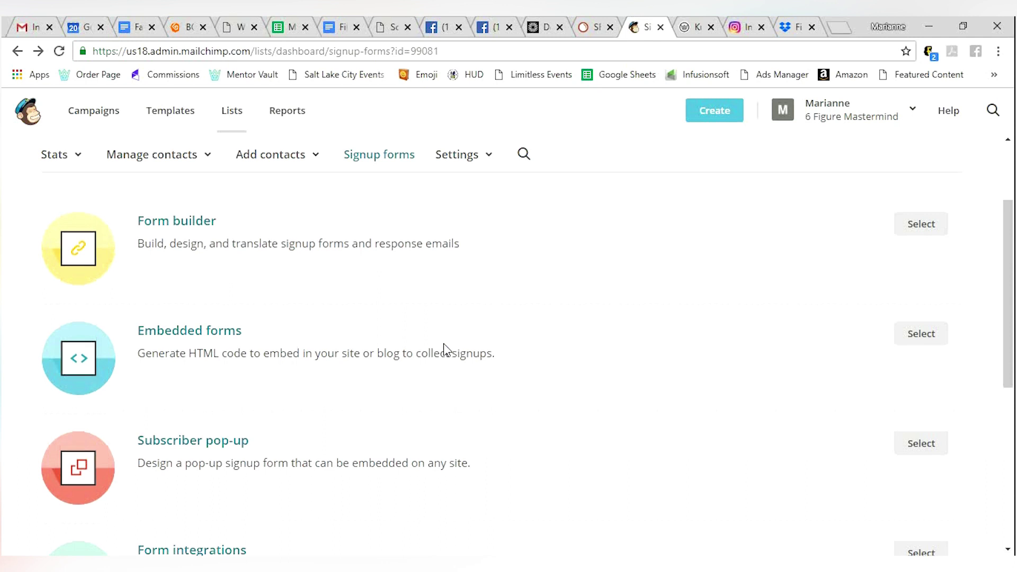